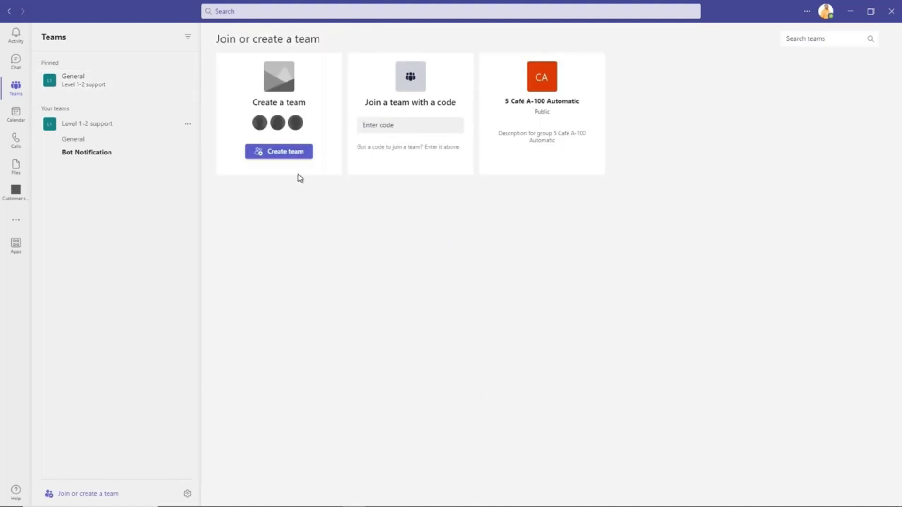
Step: Create a private team from scratch named 'Chat GPT' and skip adding members
click(292, 152)
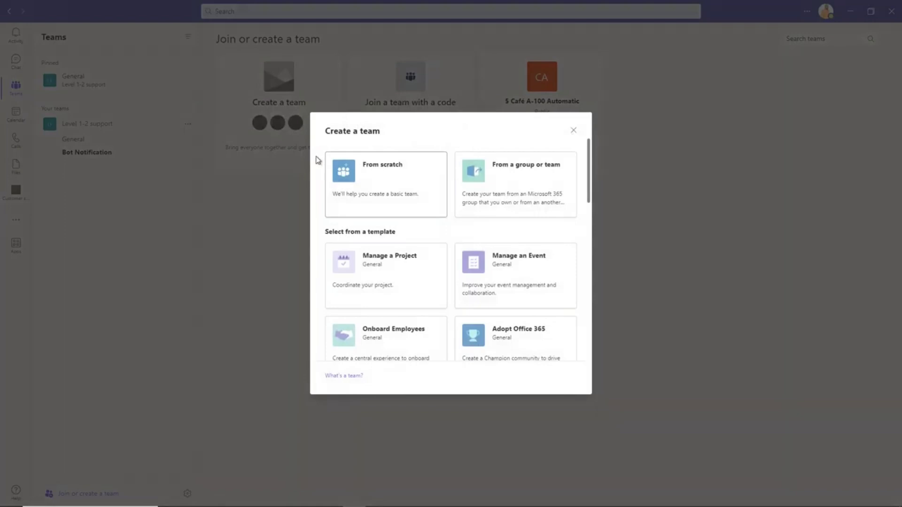
click(403, 184)
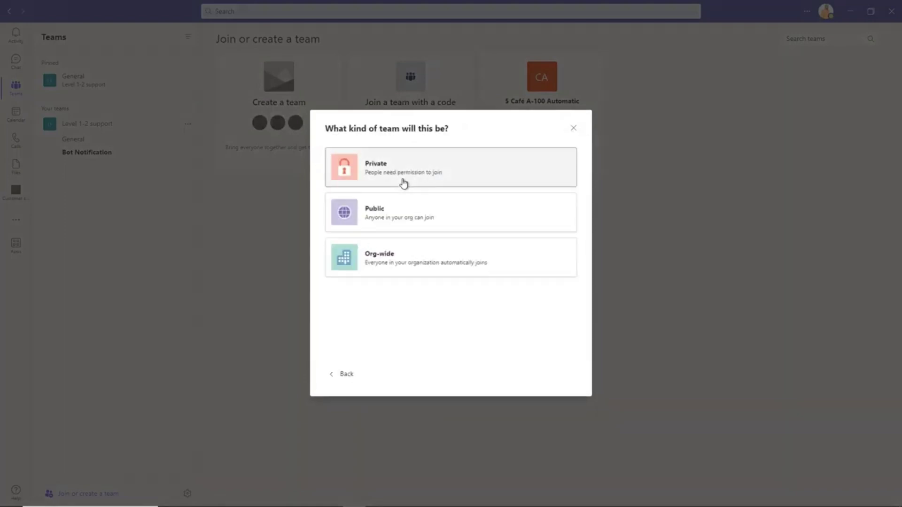
click(403, 183)
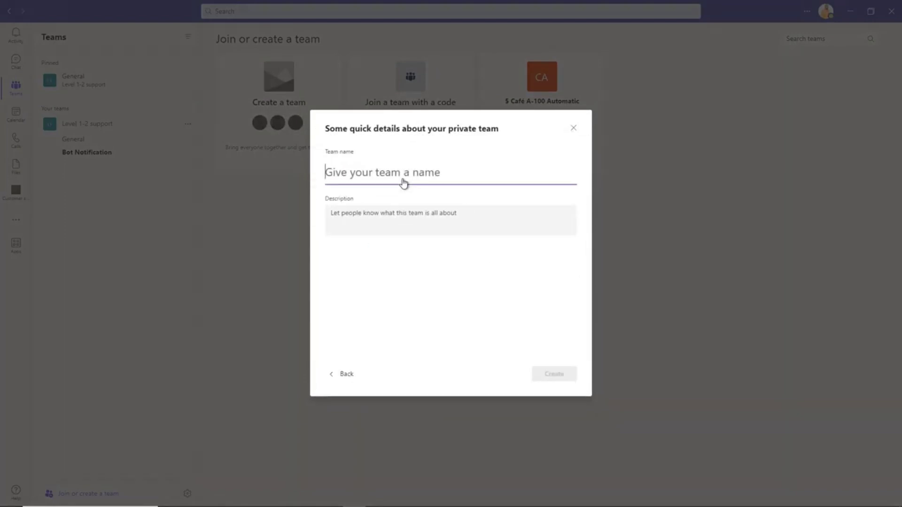
text(Chat GPT)
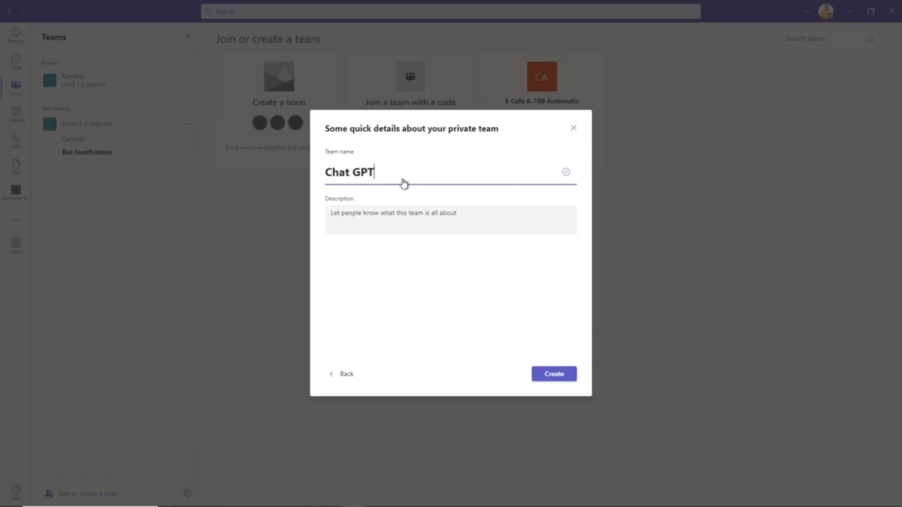
click(570, 378)
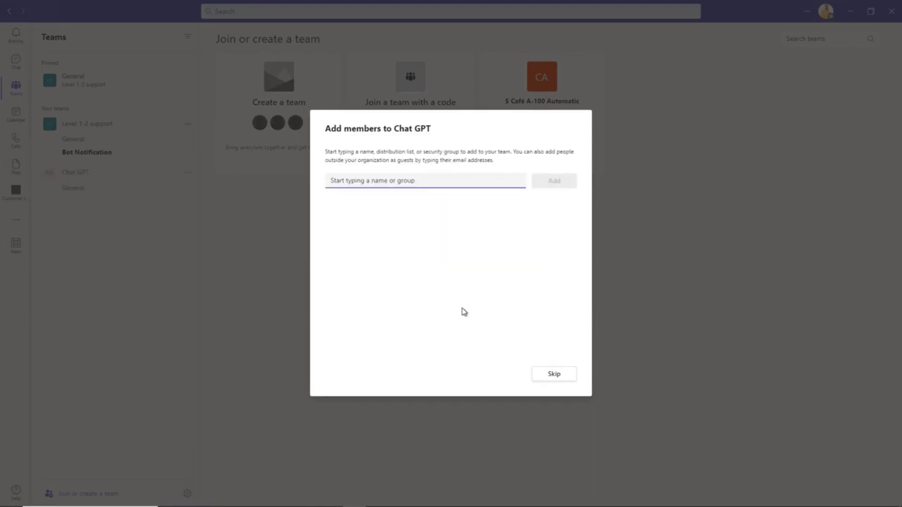
click(554, 375)
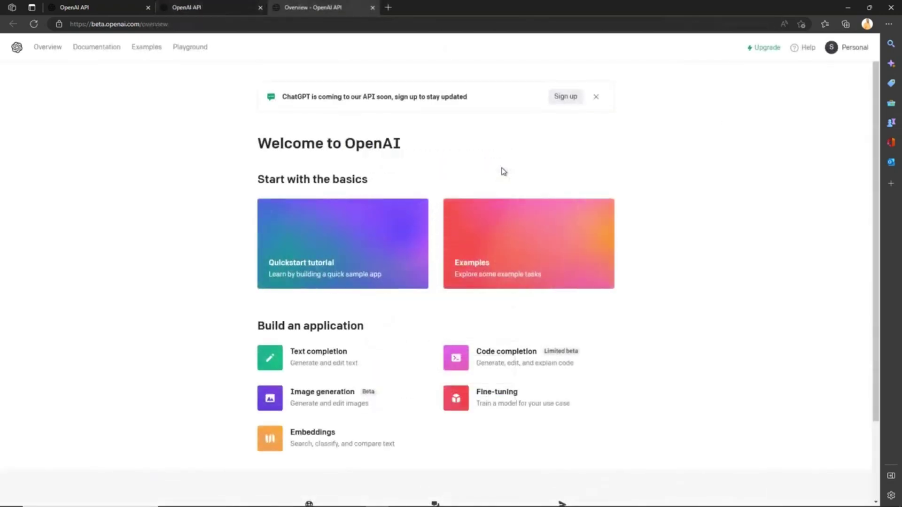
Step: Generate a new OpenAI secret API key from the API keys page and copy it
click(842, 52)
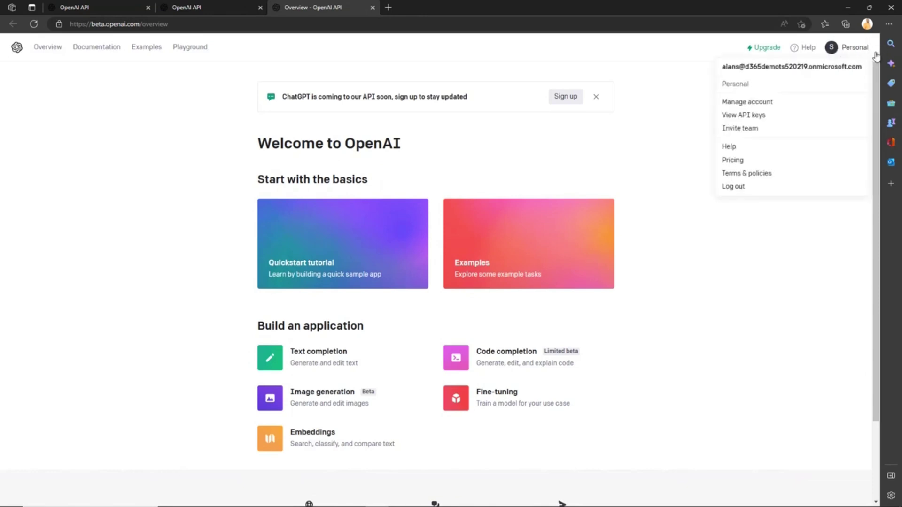
click(759, 120)
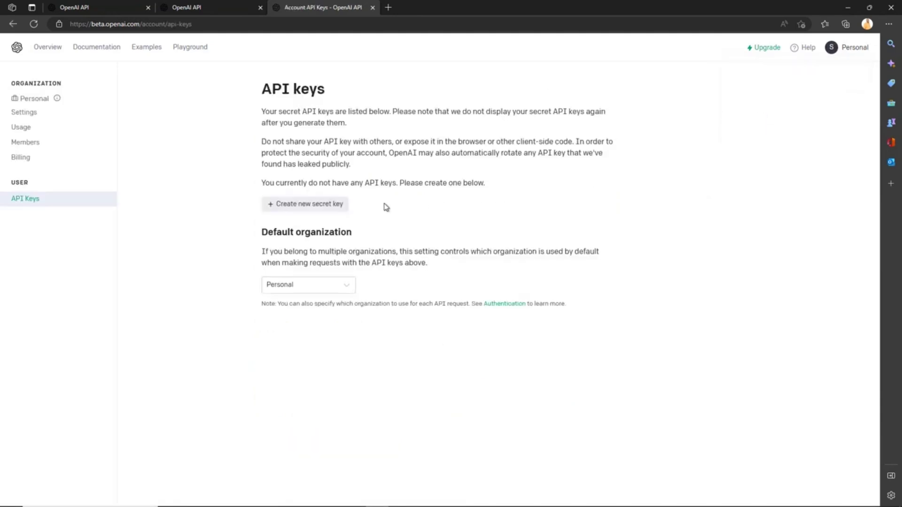
click(305, 208)
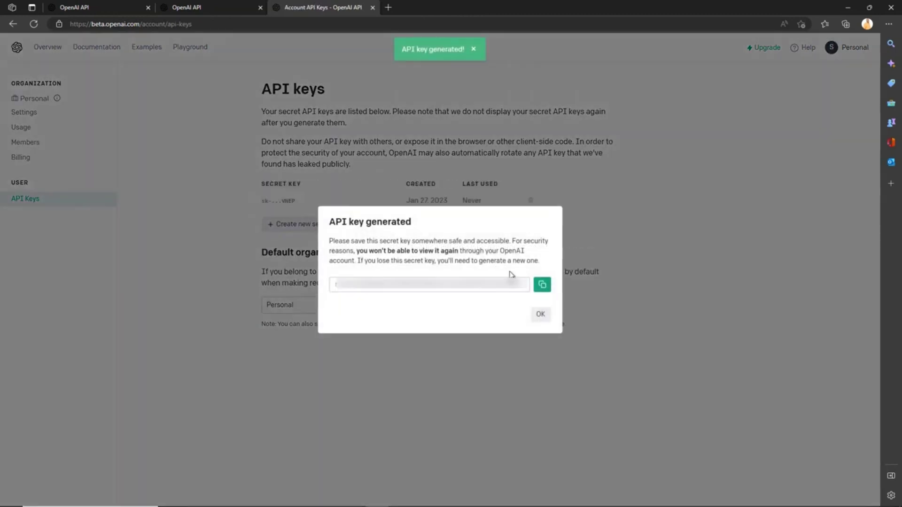
click(541, 285)
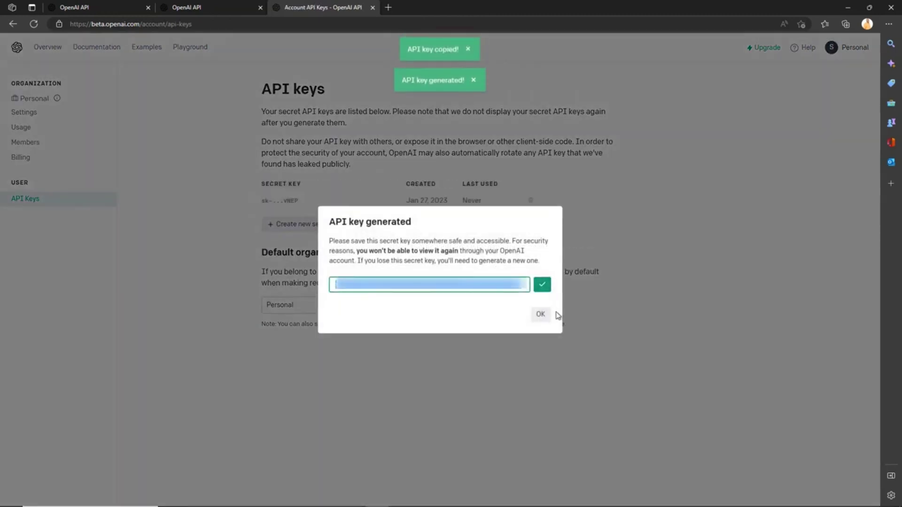
click(541, 315)
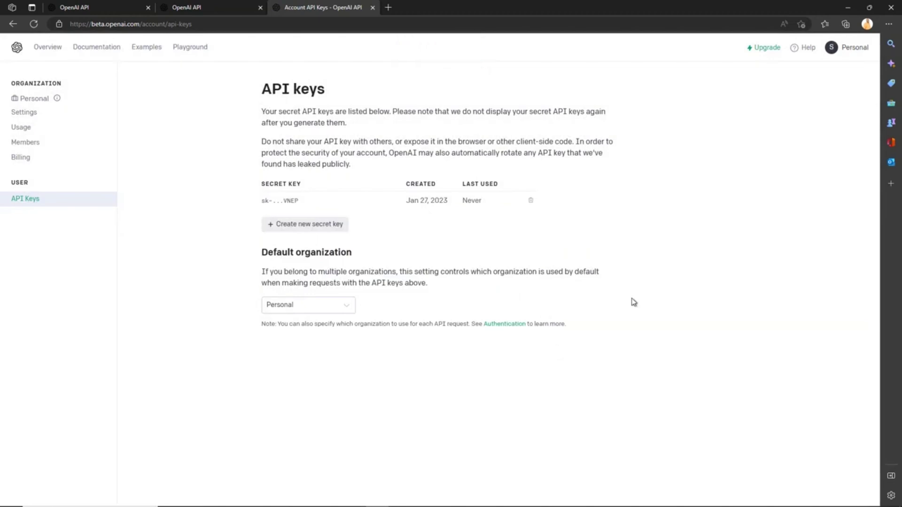
key(alt+Left)
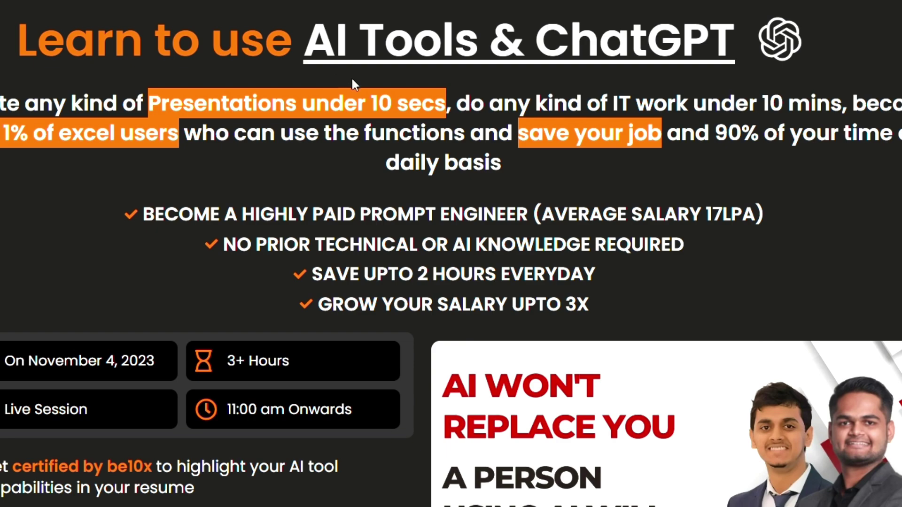
scroll(351, 78, down, 9)
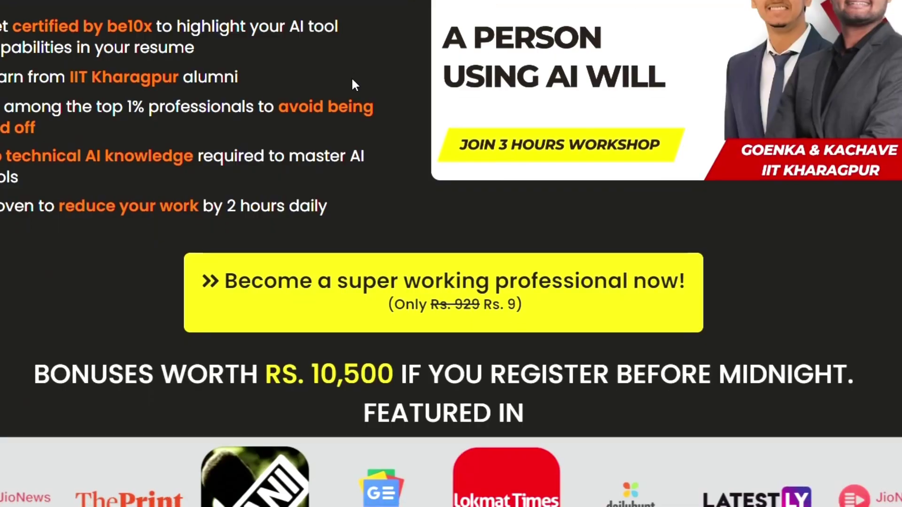
scroll(351, 78, down, 17)
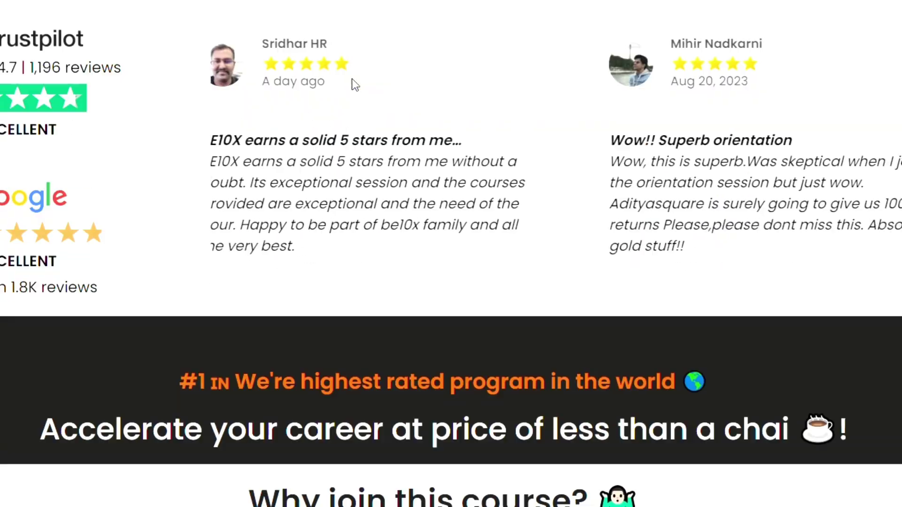
scroll(352, 78, down, 7)
scroll(358, 84, down, 9)
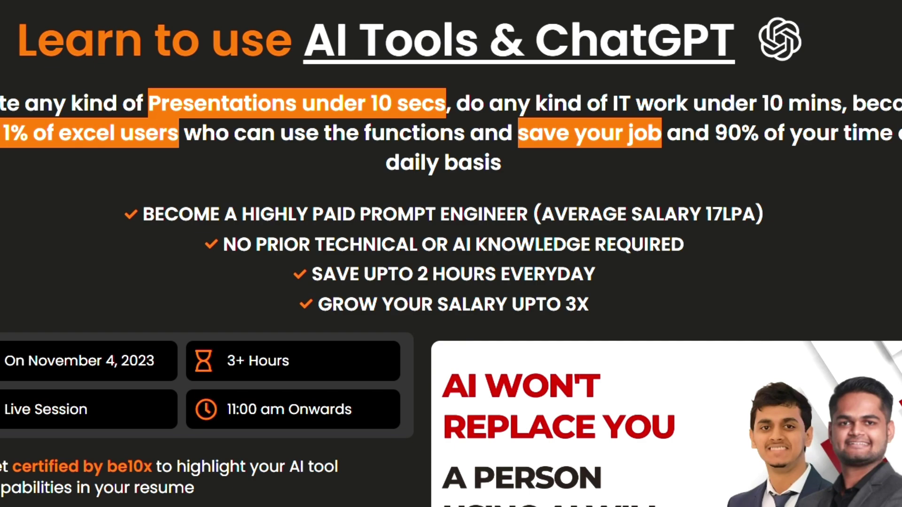
scroll(352, 78, down, 9)
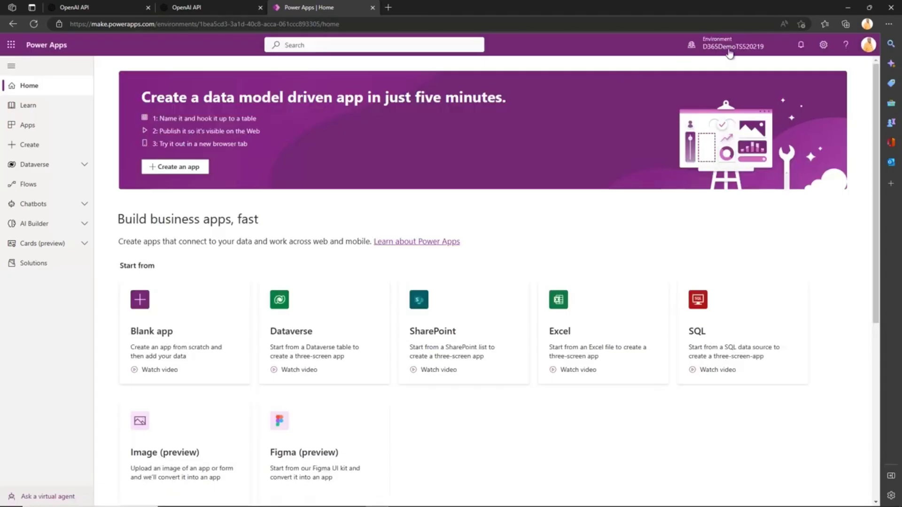
Step: Start a new automated cloud flow named 'ChatGPT Team integration'
click(730, 49)
click(735, 47)
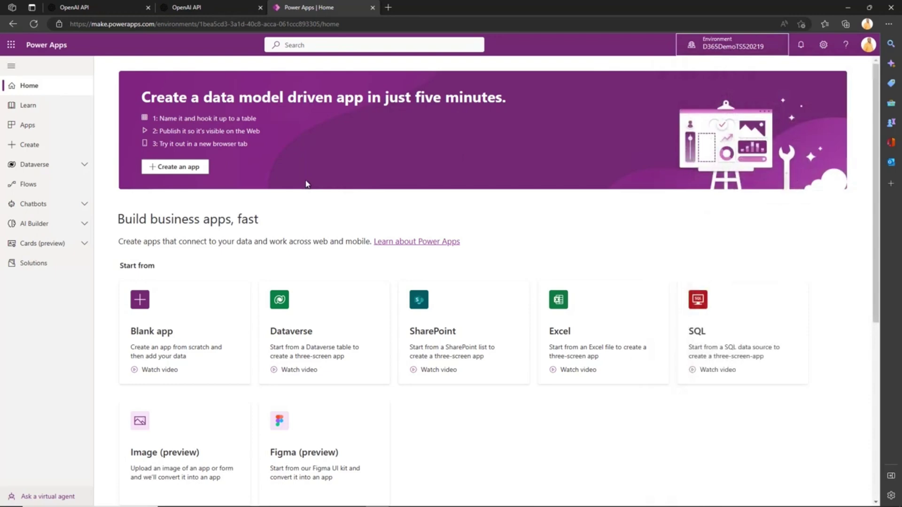
click(60, 185)
click(128, 68)
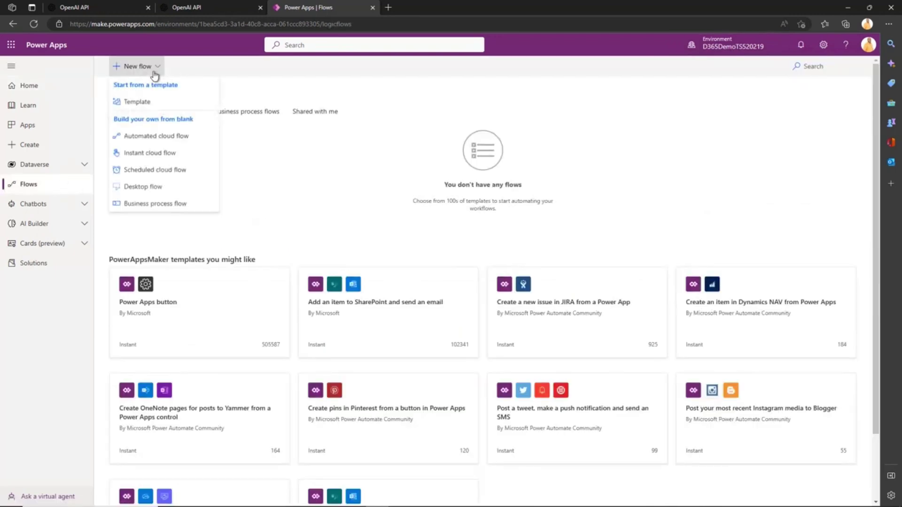
click(167, 143)
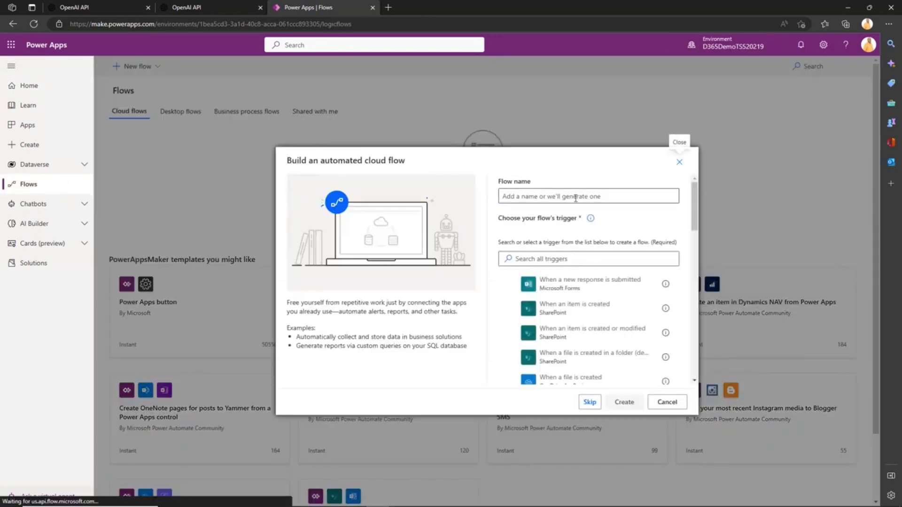
click(576, 197)
text(ChatGPT Team C)
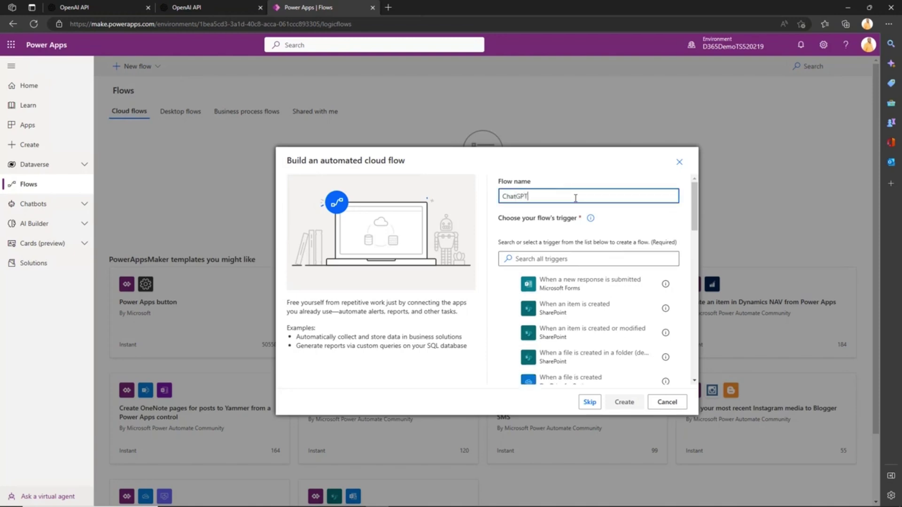
key(BackSpace)
key(BackSpace)
key(BackSpace)
text(m integration)
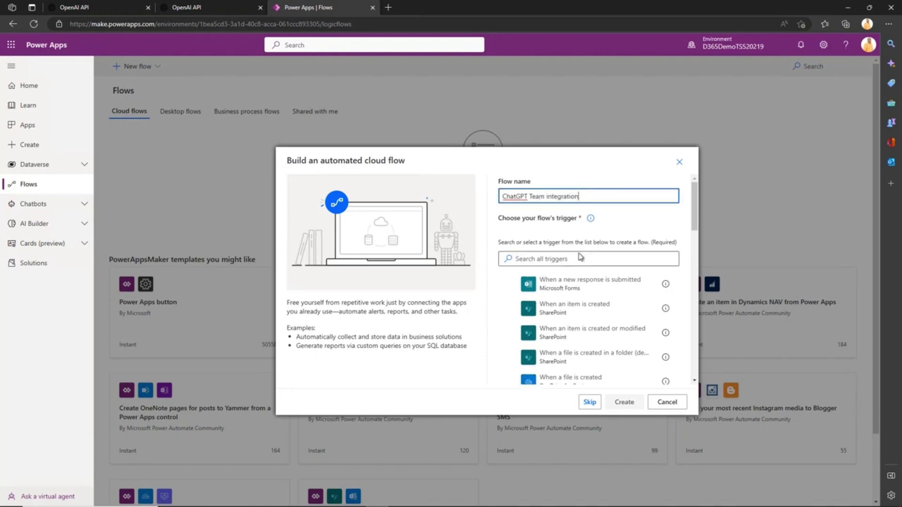
Step: Choose the Microsoft Teams 'When keywords are mentioned' trigger and create the flow
click(576, 256)
text(key)
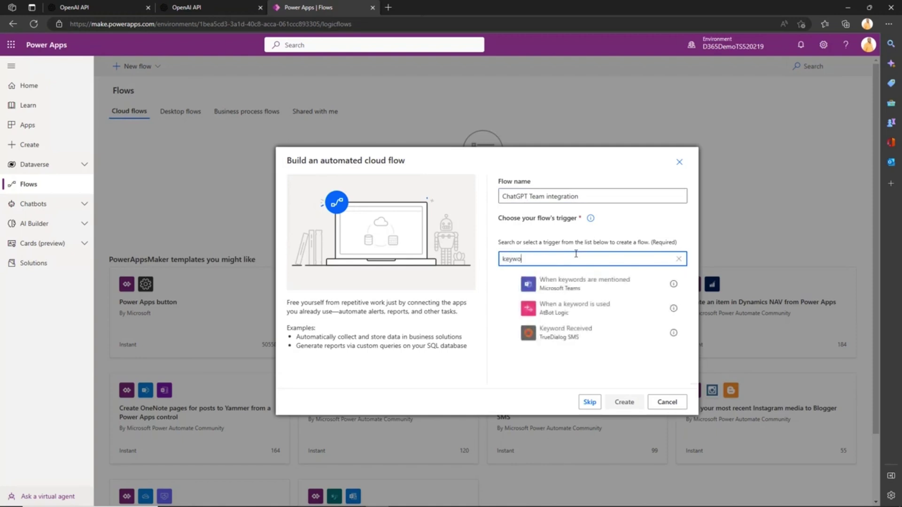
text(wo)
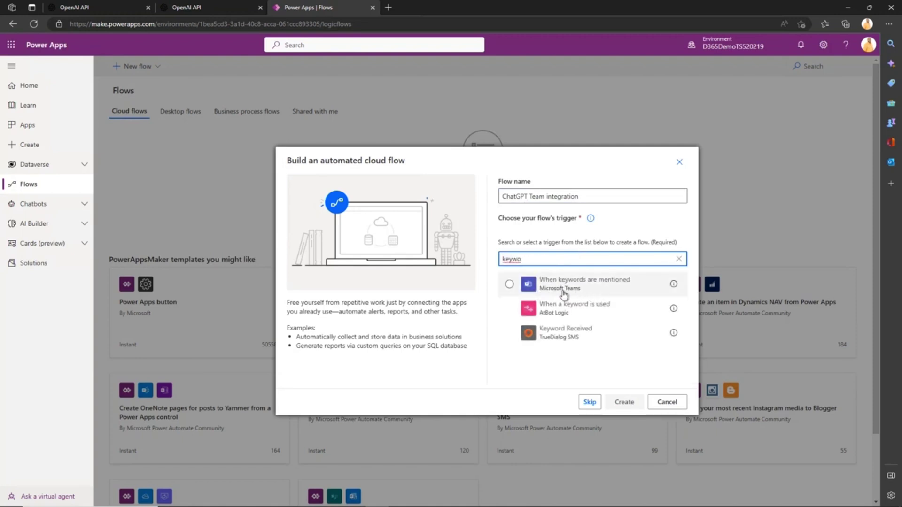
click(588, 286)
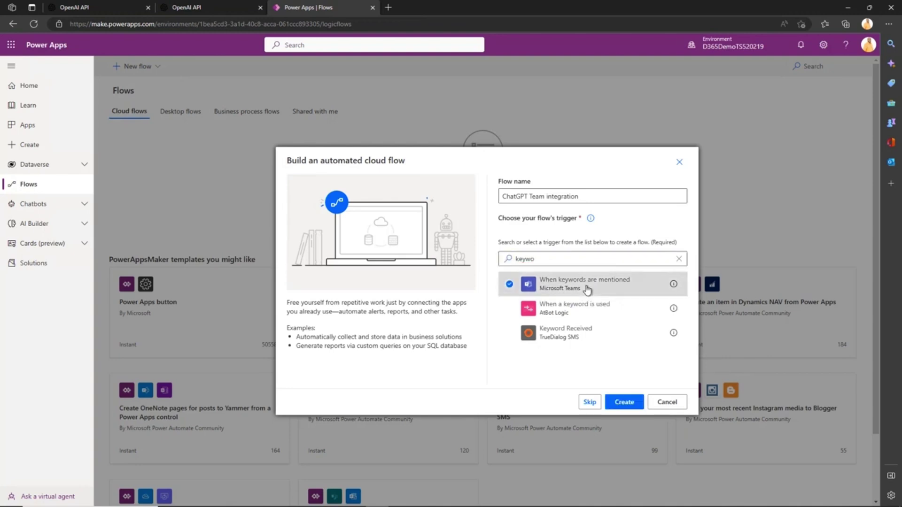
click(625, 402)
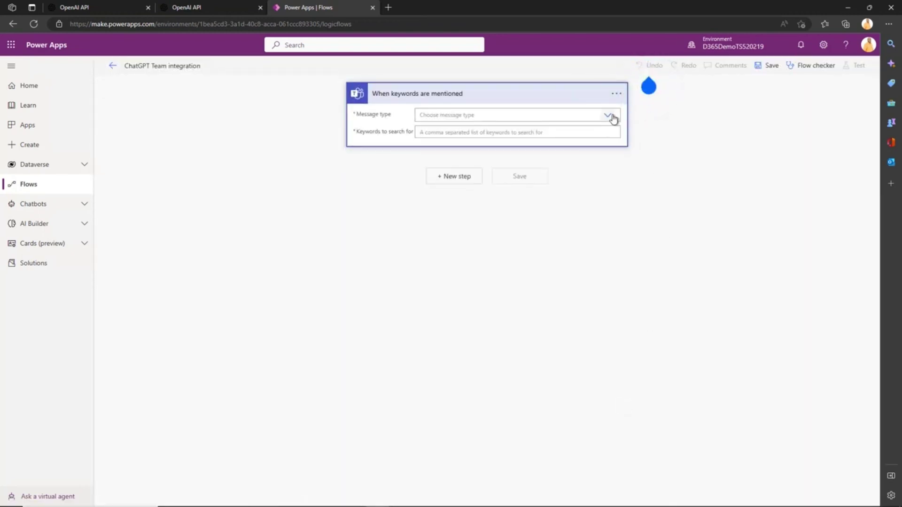
Step: Set the trigger to Channel messages with keyword ChatGPT, team Chat GPT, channel General
click(608, 116)
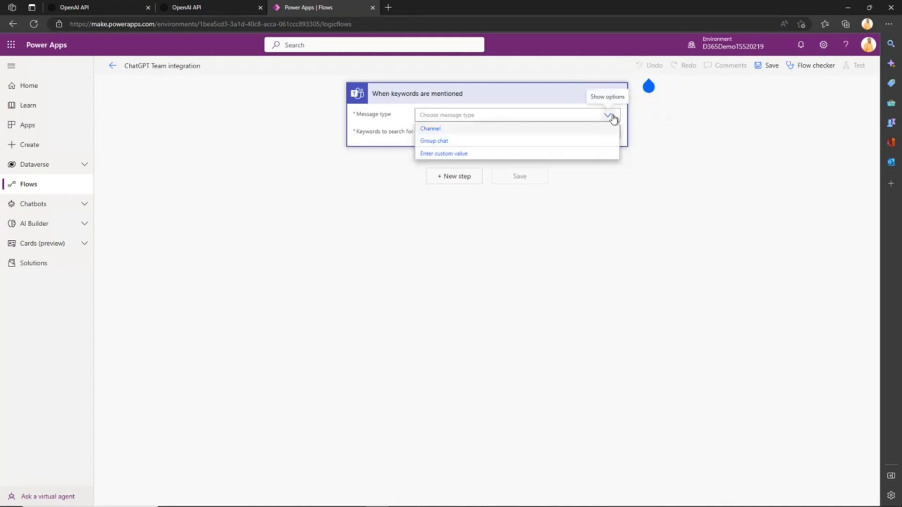
click(447, 135)
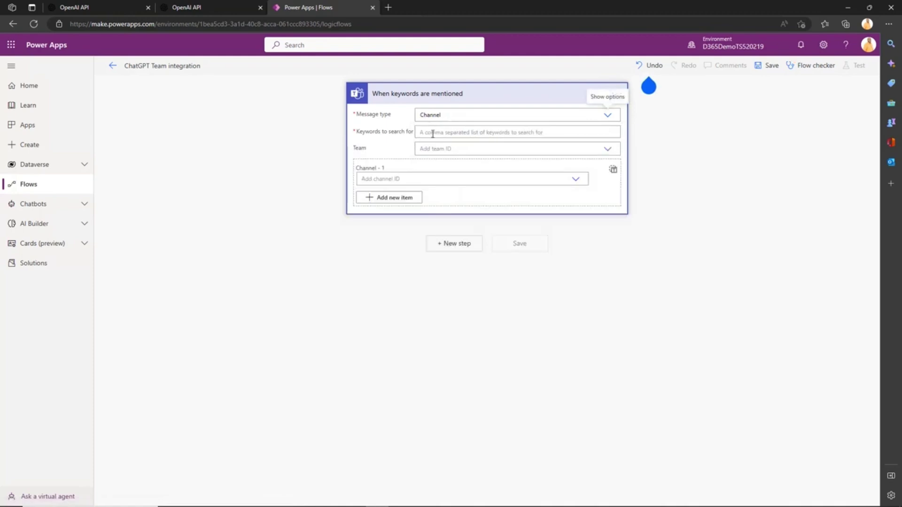
click(473, 133)
text(ChatGPT)
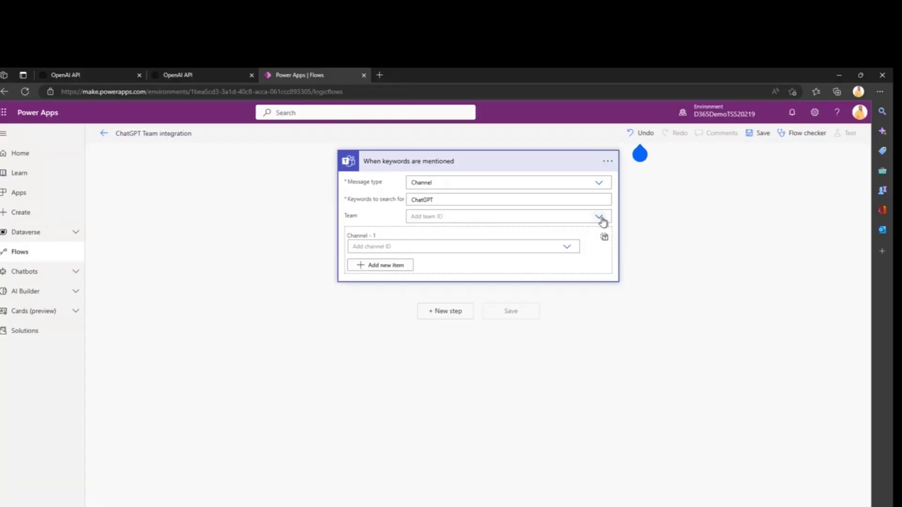
click(606, 149)
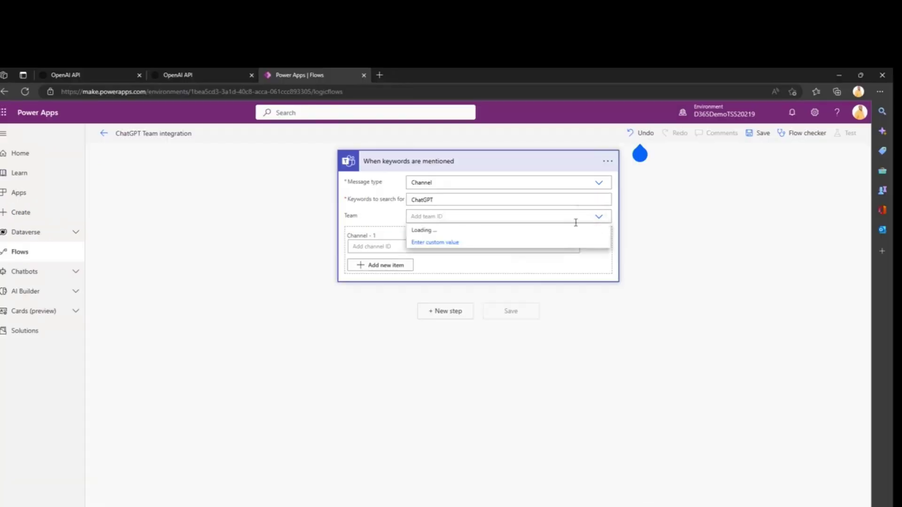
click(420, 230)
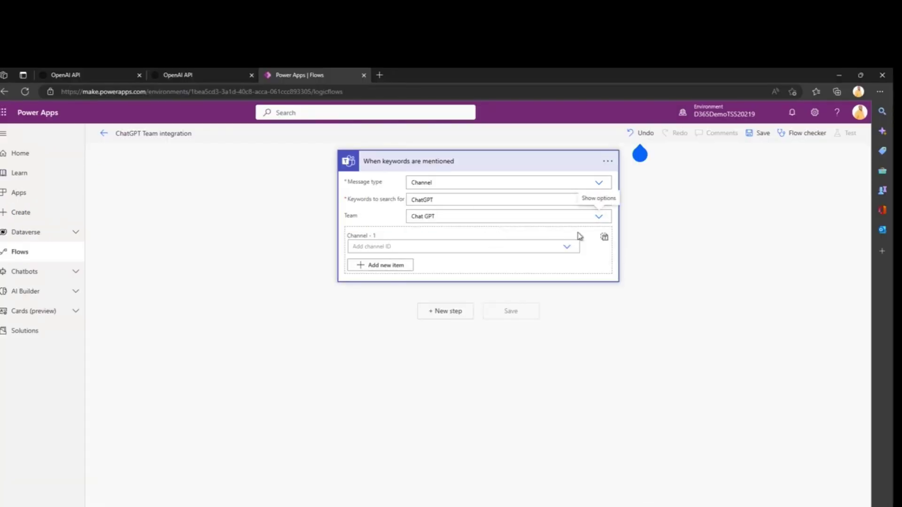
click(566, 247)
click(382, 259)
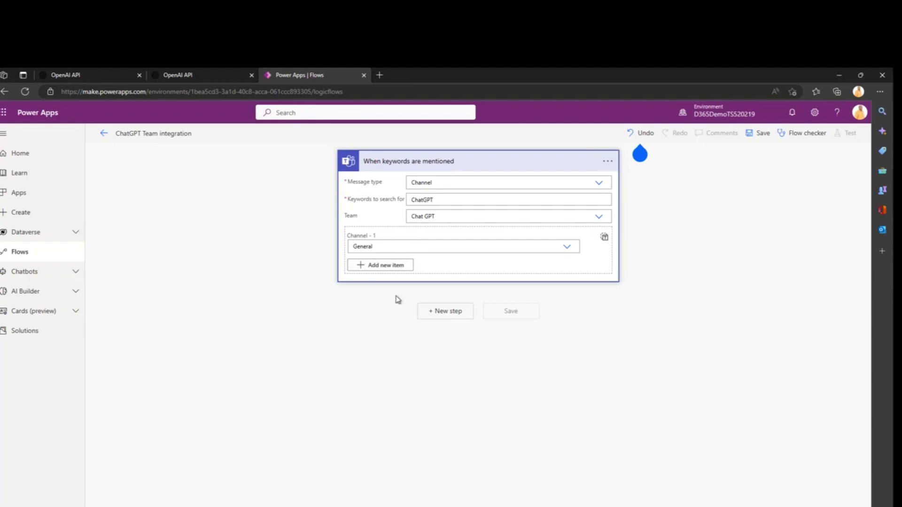
Step: Add a Teams Get message details step using the trigger's Message ID
click(457, 317)
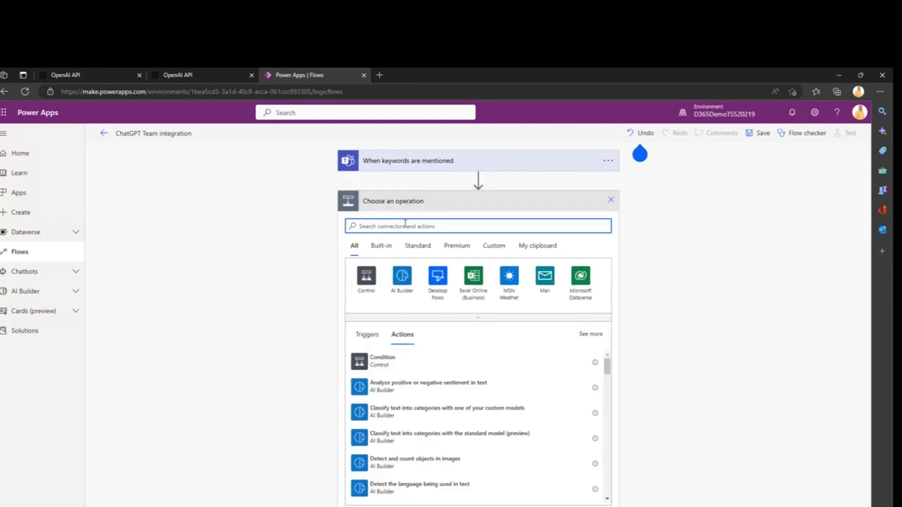
text(teams)
click(380, 285)
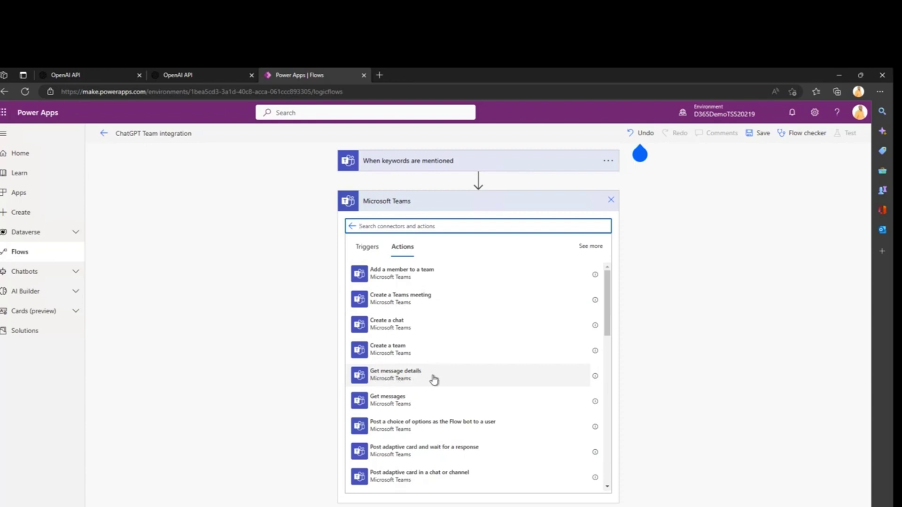
click(390, 383)
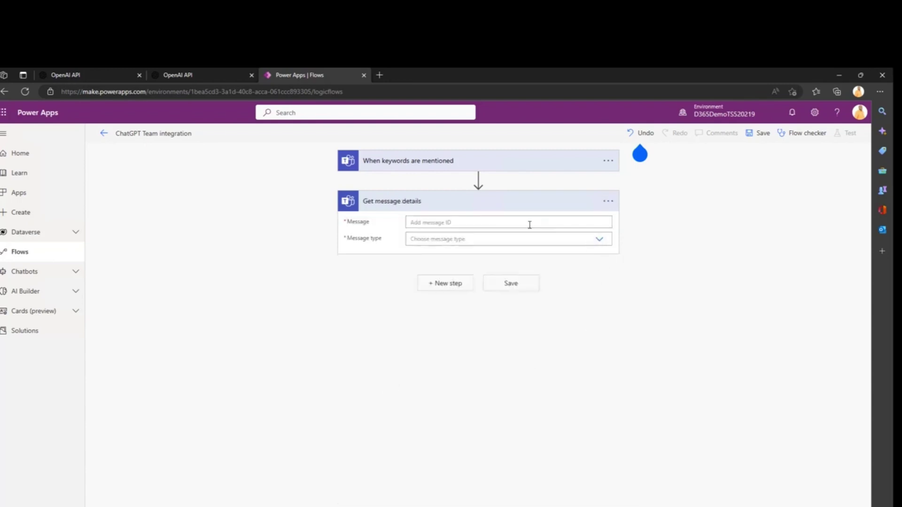
click(529, 223)
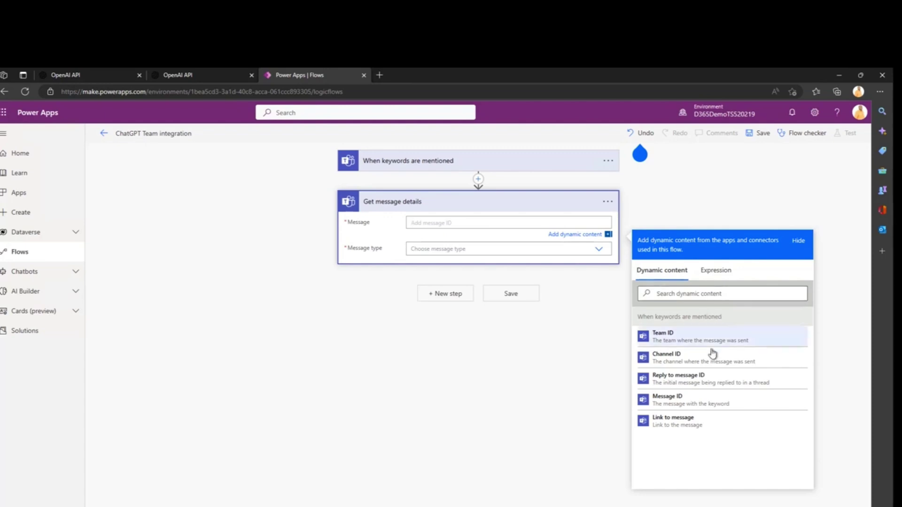
click(681, 404)
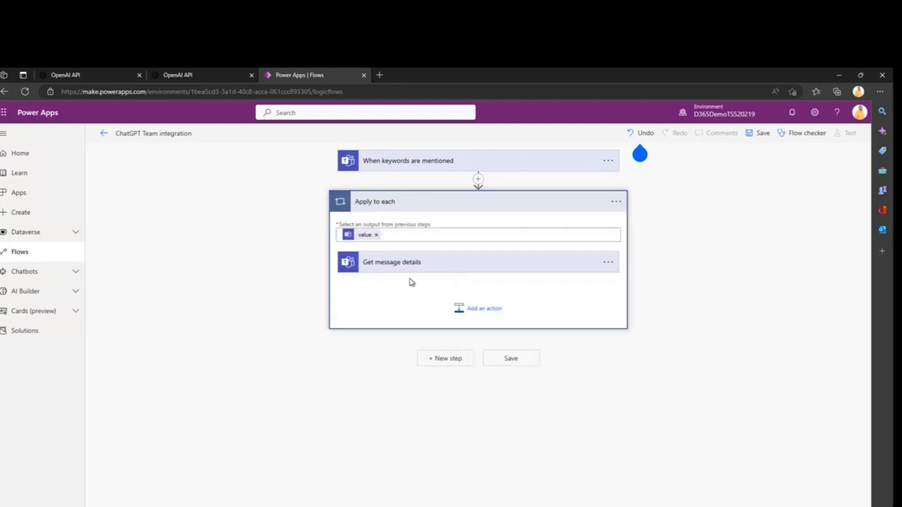
Step: Set message details to Channel, team Chat GPT, channel General, parent Reply to message ID
click(413, 265)
click(587, 310)
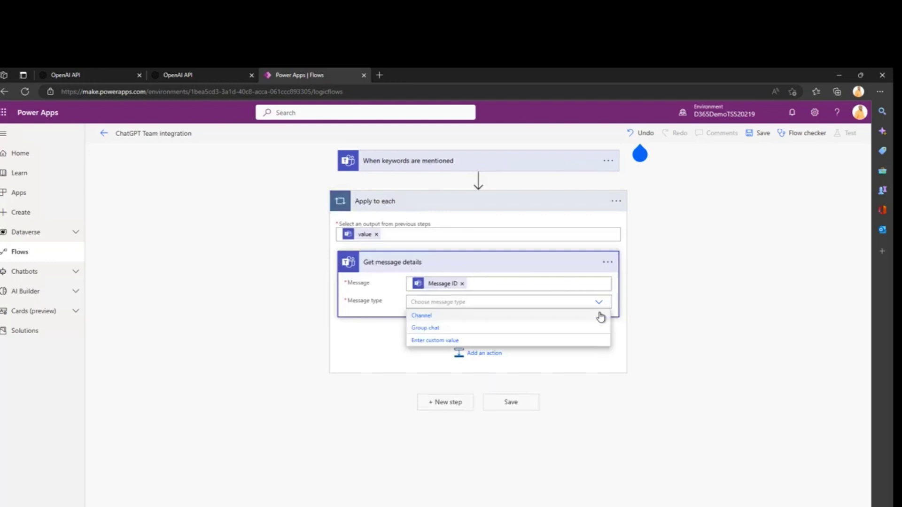
click(437, 316)
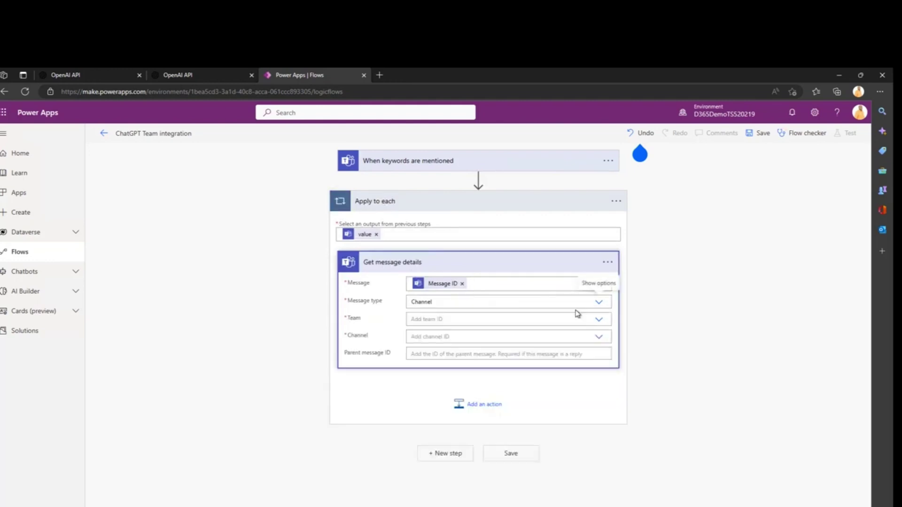
click(597, 320)
click(488, 333)
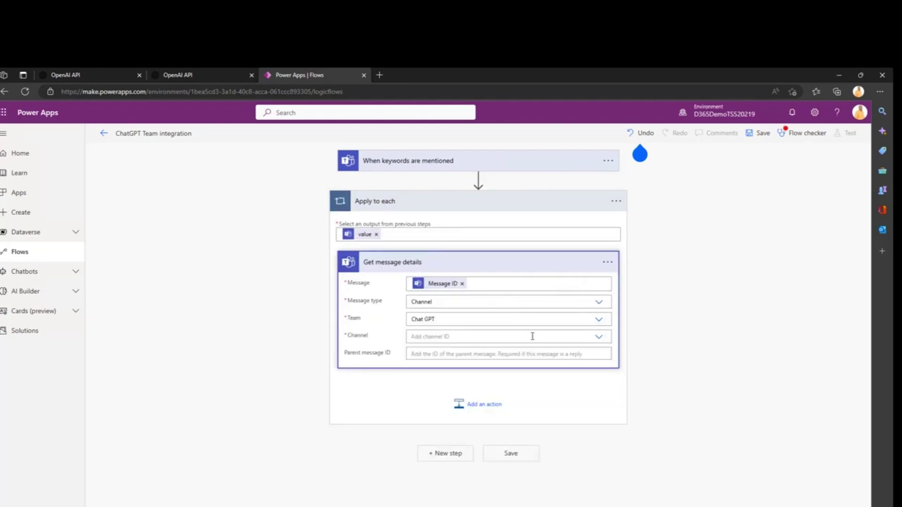
click(599, 336)
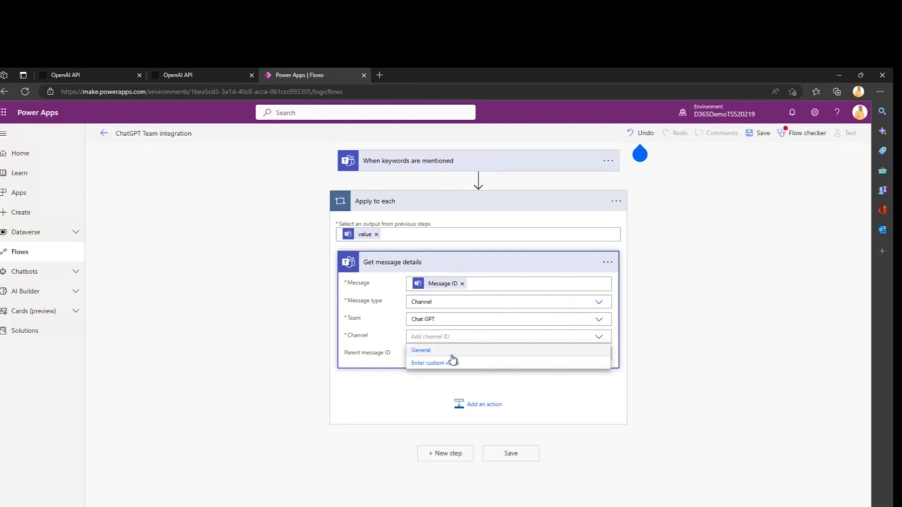
click(445, 355)
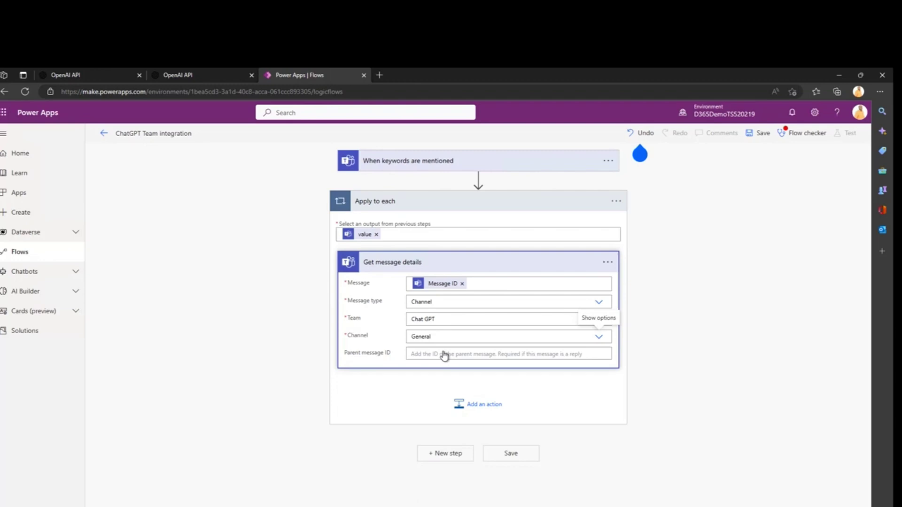
click(413, 355)
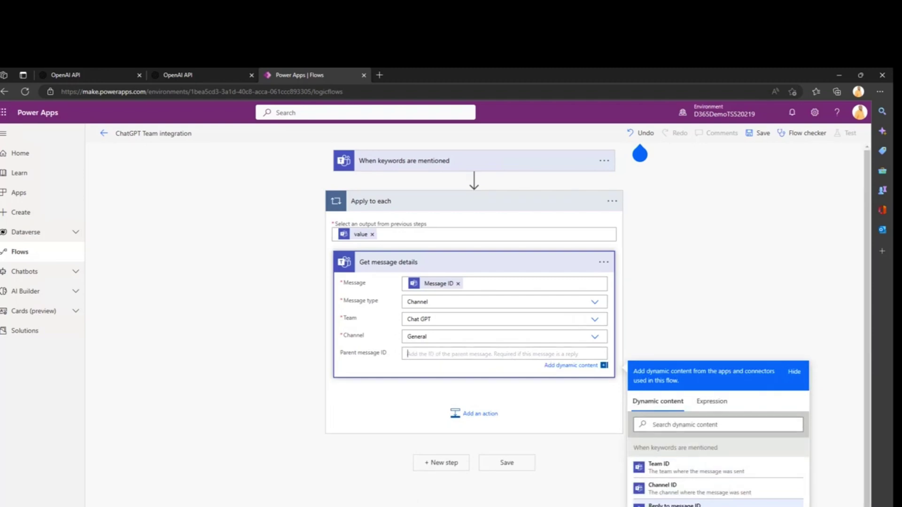
click(672, 504)
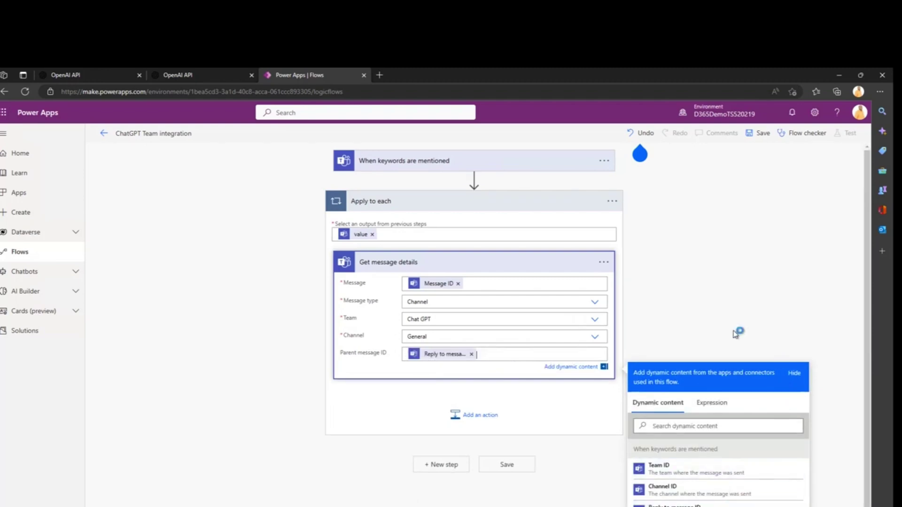
click(559, 269)
click(495, 244)
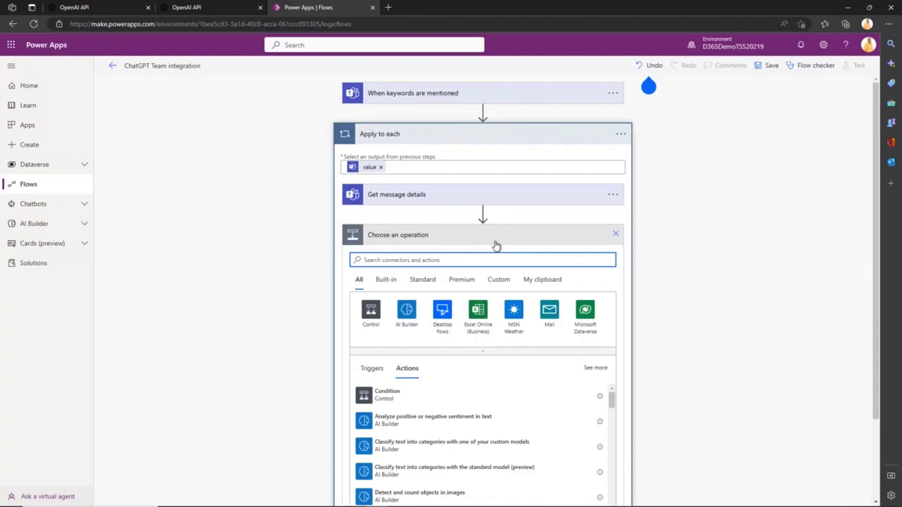
Step: Add the plain HTTP action and set its Method to POST
text(http)
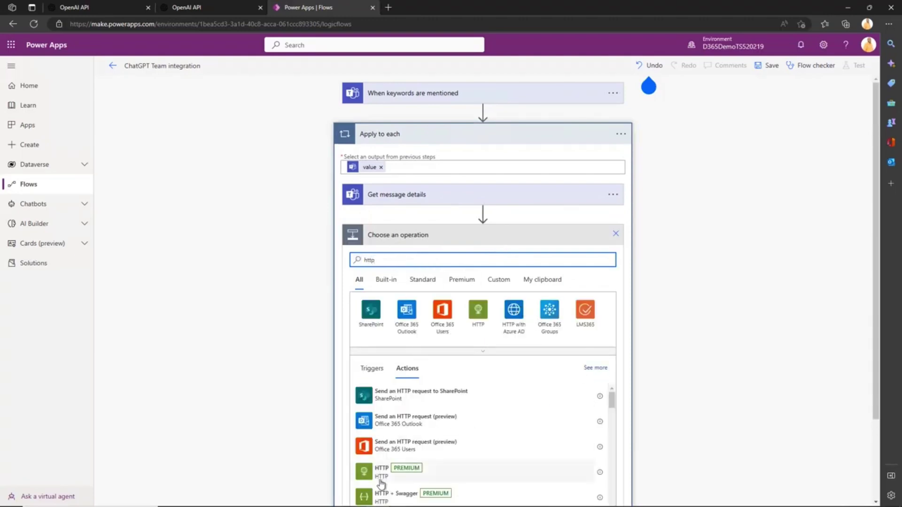
click(473, 480)
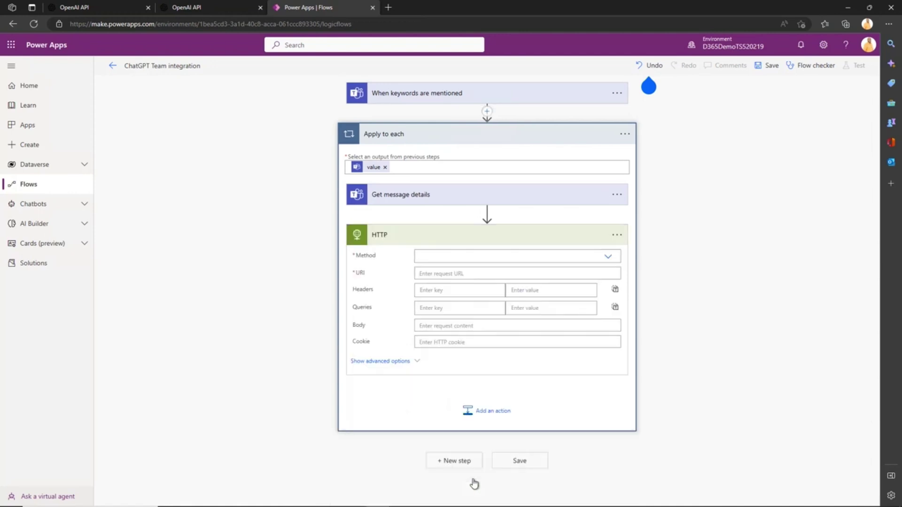
click(609, 257)
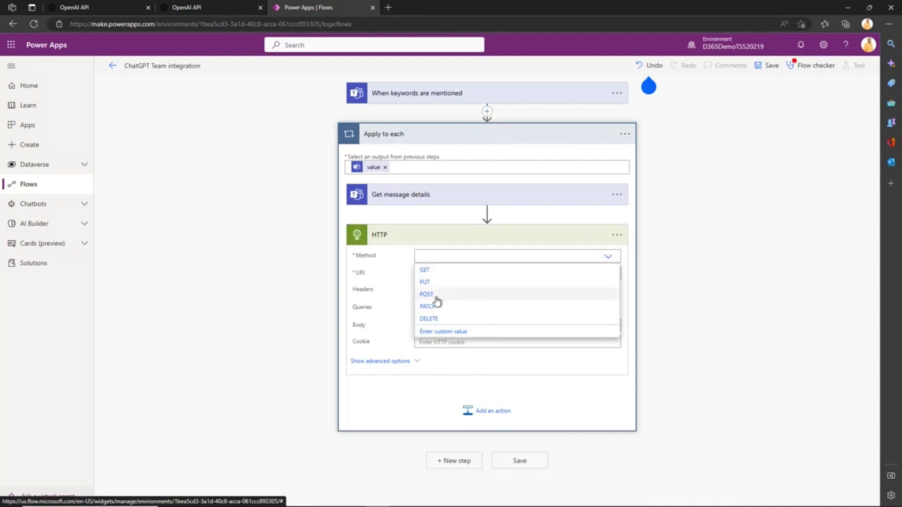
click(437, 301)
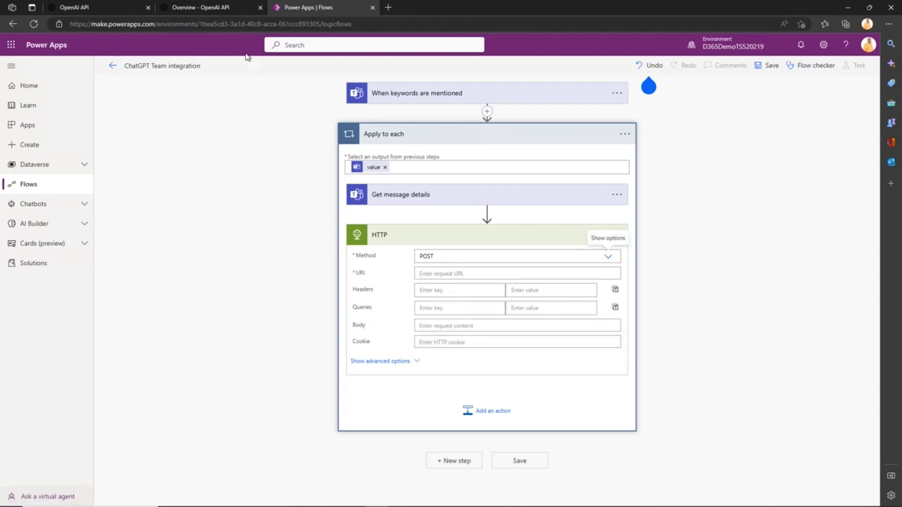
Step: Open the OpenAI docs' Making requests page showing the v1/completions curl example
click(217, 7)
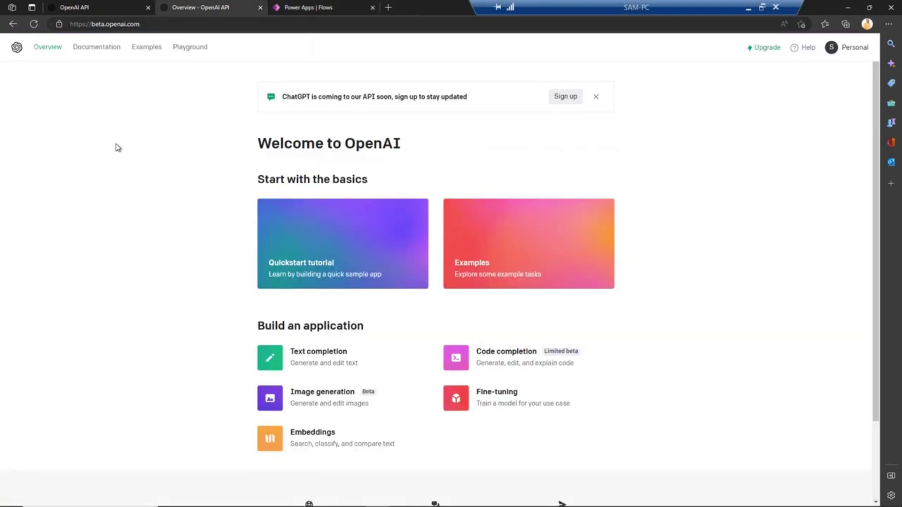
click(97, 47)
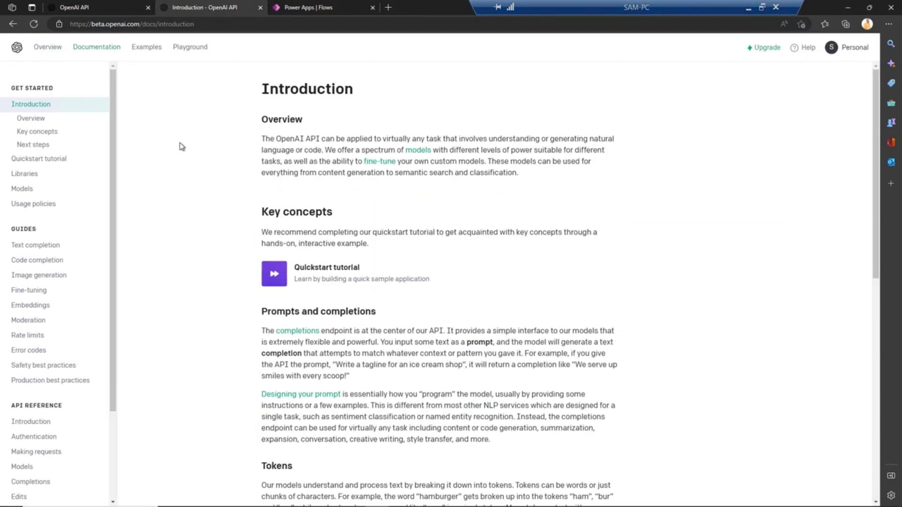
scroll(112, 250, down, 2)
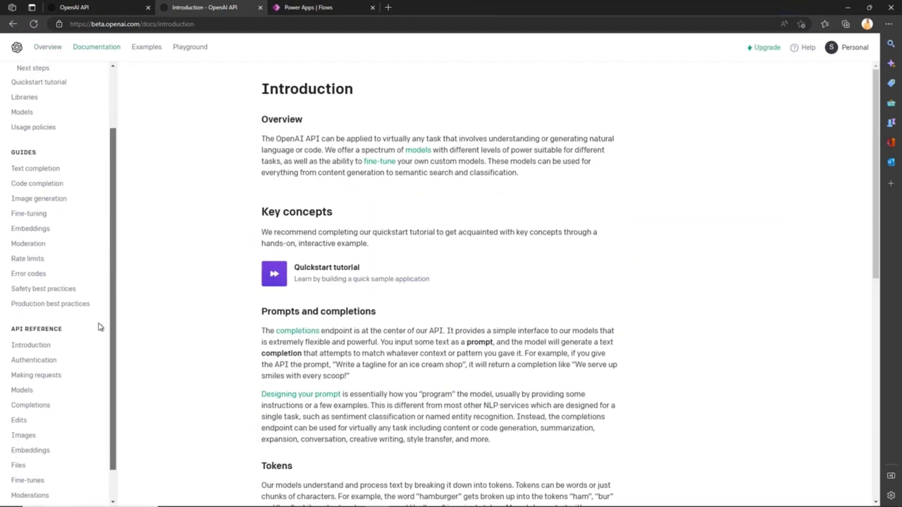
scroll(96, 343, down, 1)
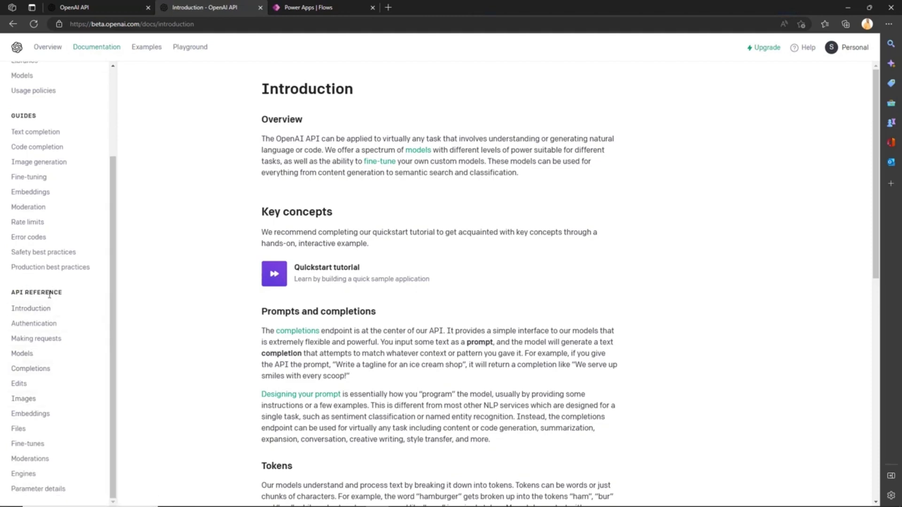
click(82, 338)
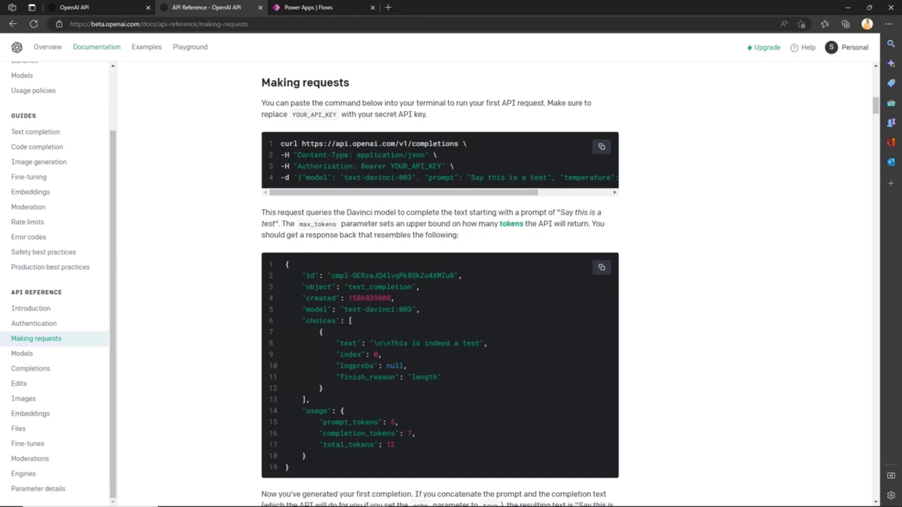
Step: Add an Authorization header to the HTTP action with 'Bearer' plus the pasted API key
key(ctrl+Tab)
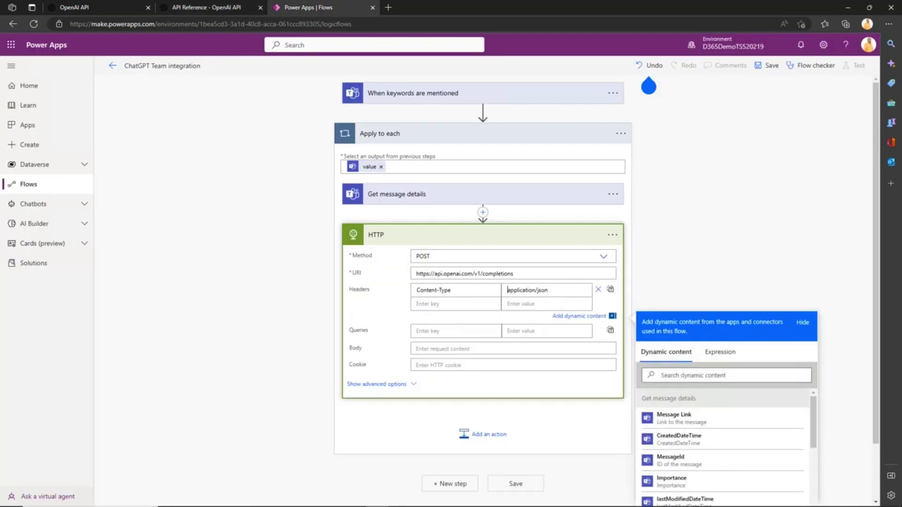
click(466, 303)
text(Authorization)
click(529, 304)
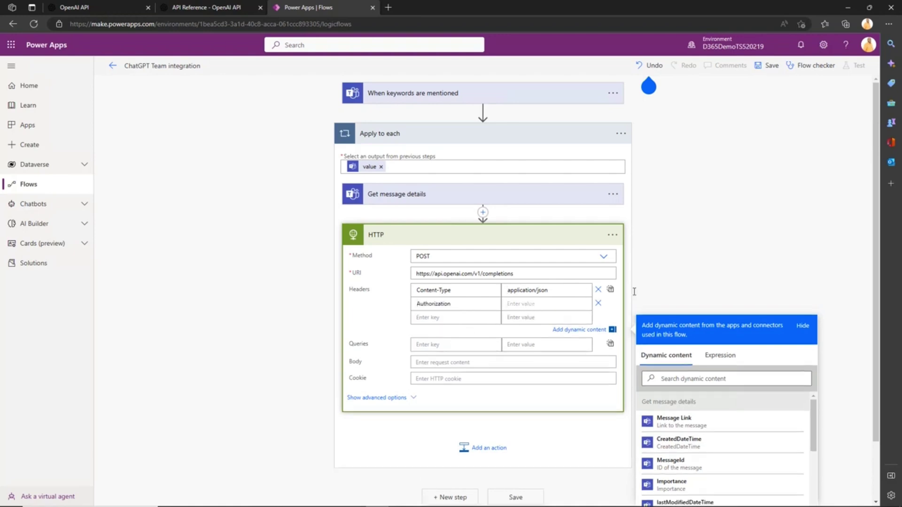
text(Bearer)
key(ctrl+v)
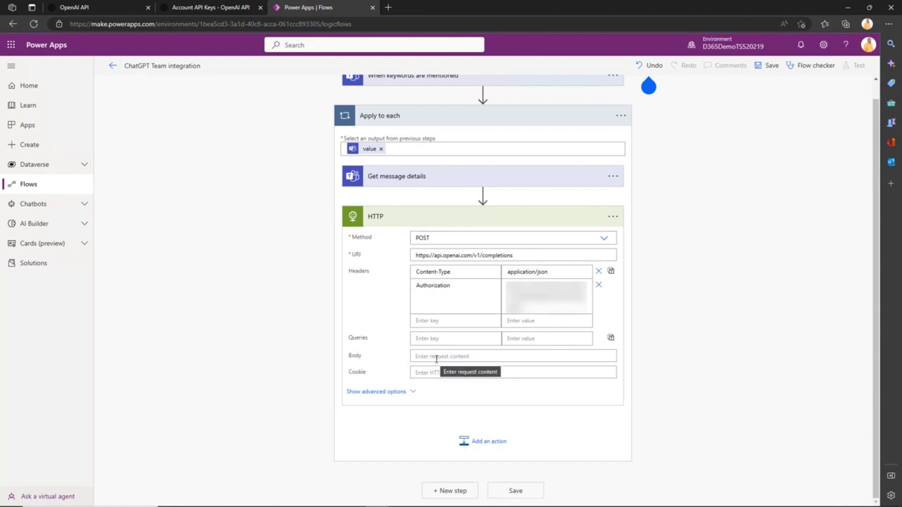
click(461, 357)
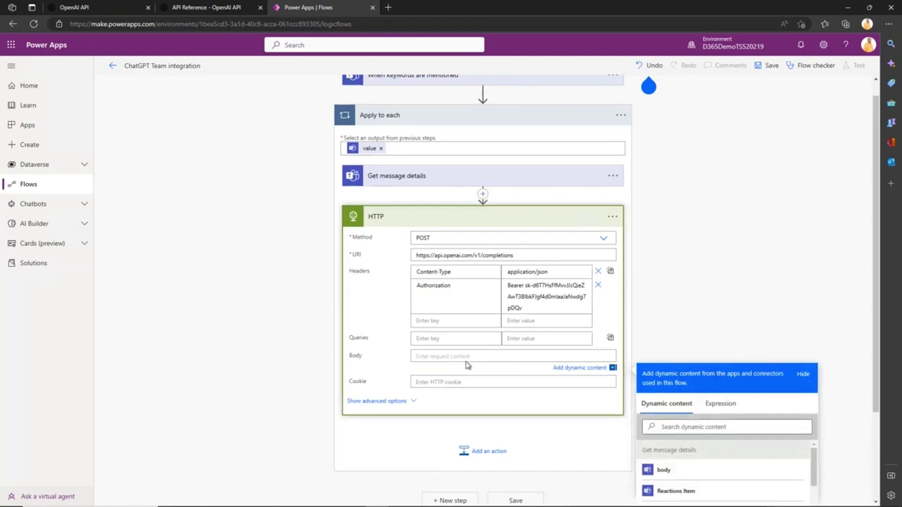
Step: Copy the example JSON request from the Create completion reference and return to Power Apps
click(225, 8)
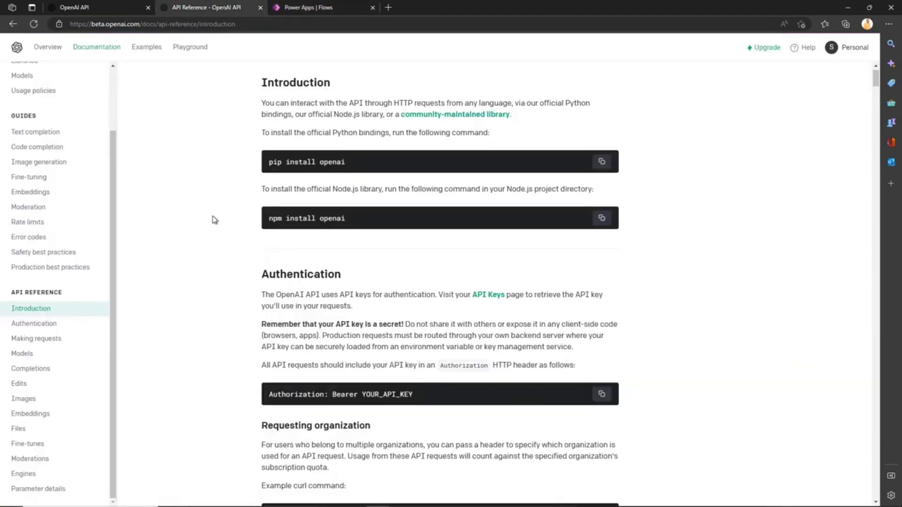
click(47, 369)
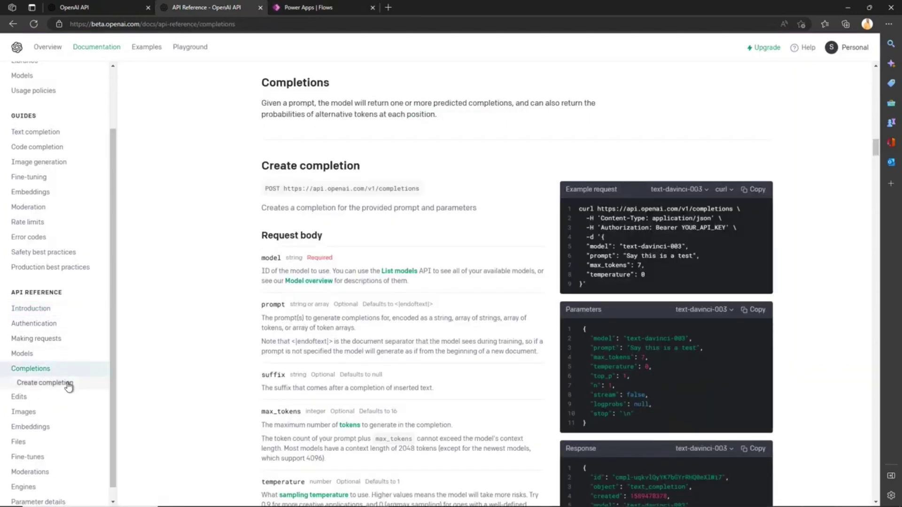
click(68, 384)
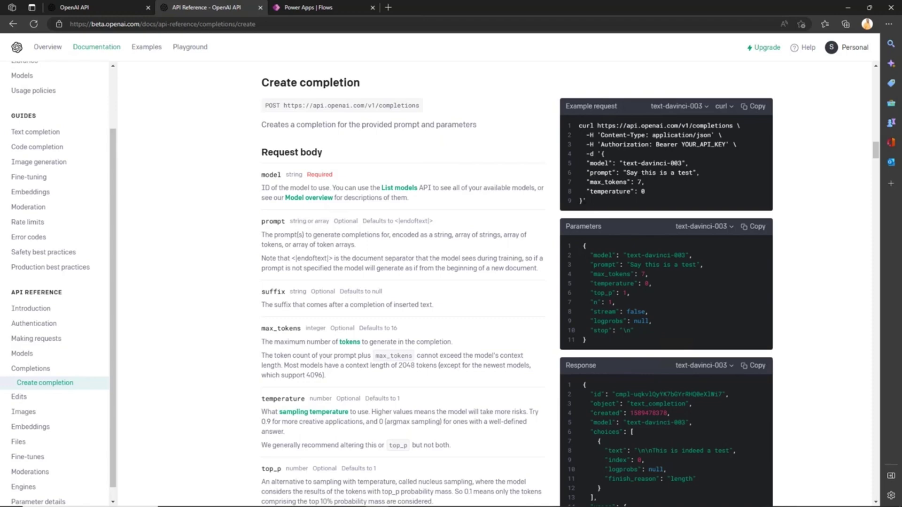
drag(583, 201, 601, 154)
key(ctrl+c)
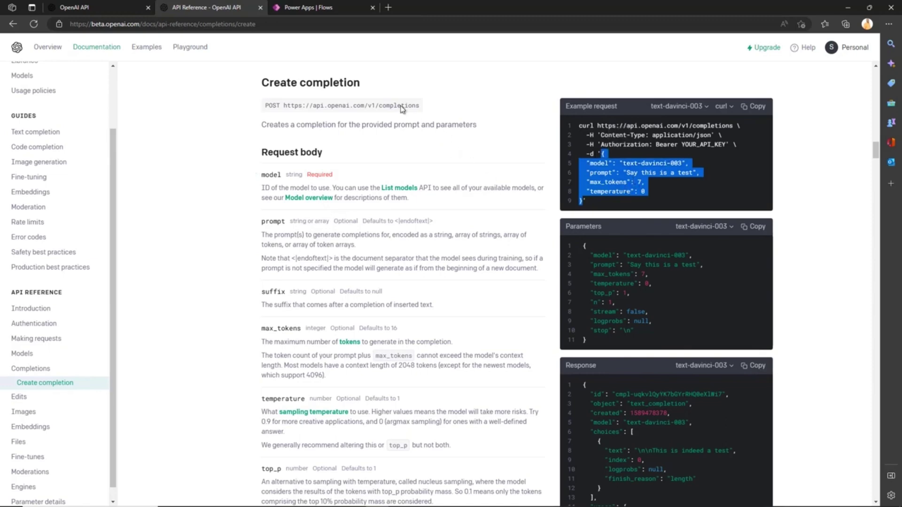
key(ctrl+Tab)
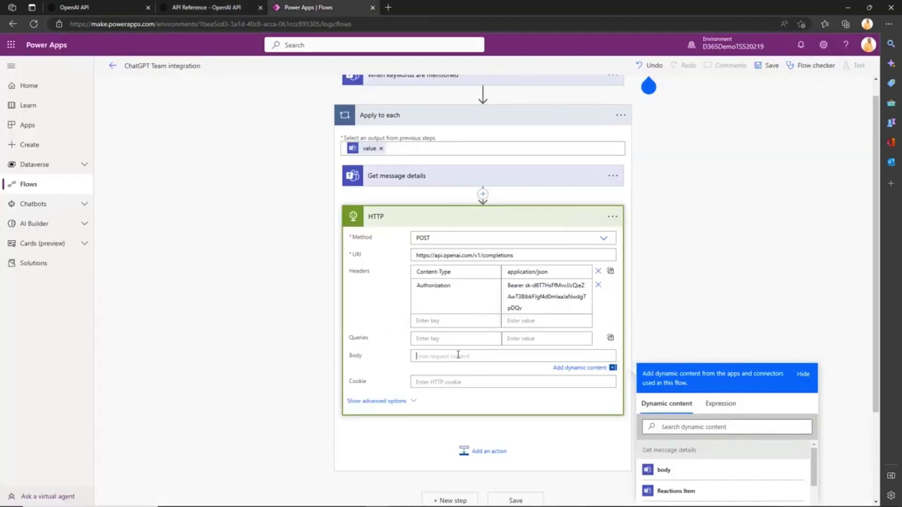
Step: Paste the completions JSON into the HTTP Body and replace its prompt with Body Content
click(463, 356)
key(ctrl+v)
scroll(518, 328, down, 1)
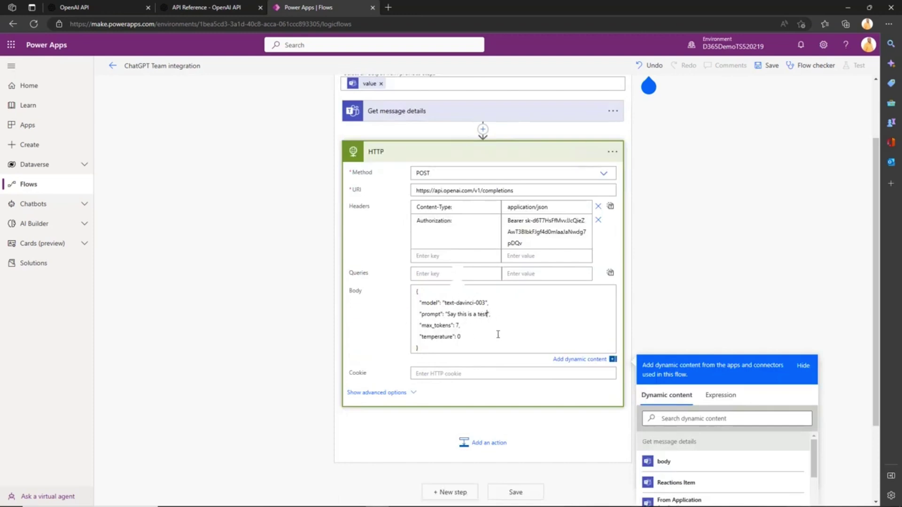
key(BackSpace)
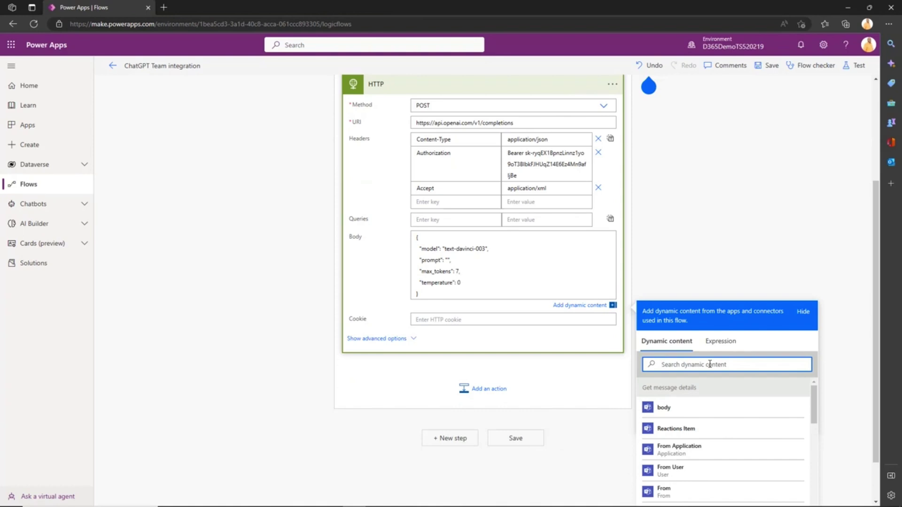
text(body content)
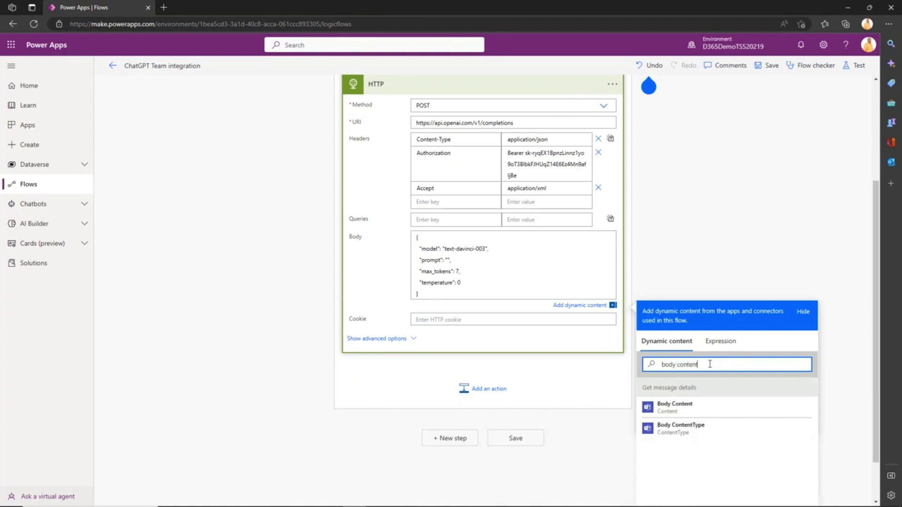
click(718, 406)
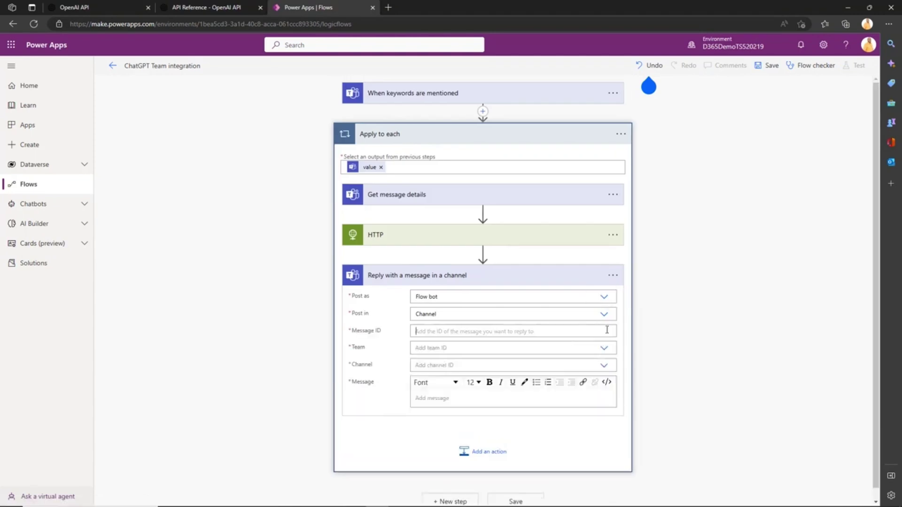
Step: Fill the Message ID field with the 'Reply to message ID' dynamic value
click(607, 330)
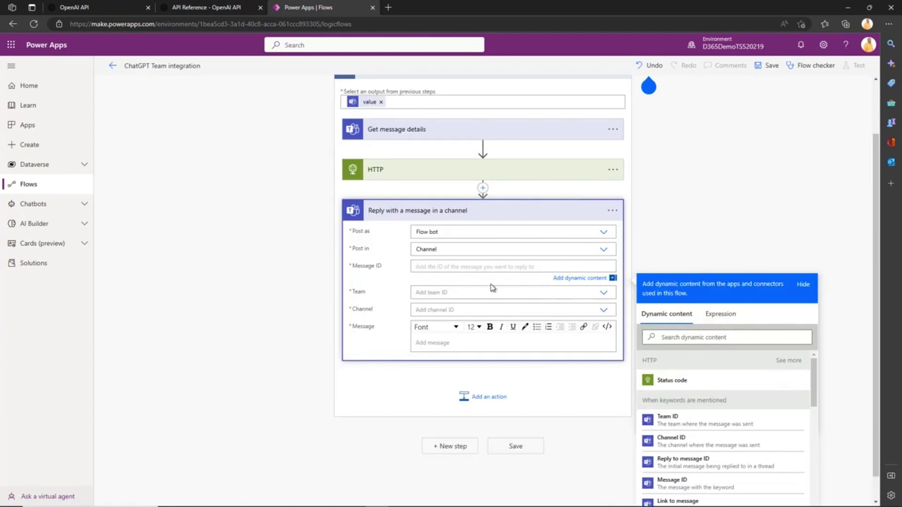
scroll(779, 442, down, 1)
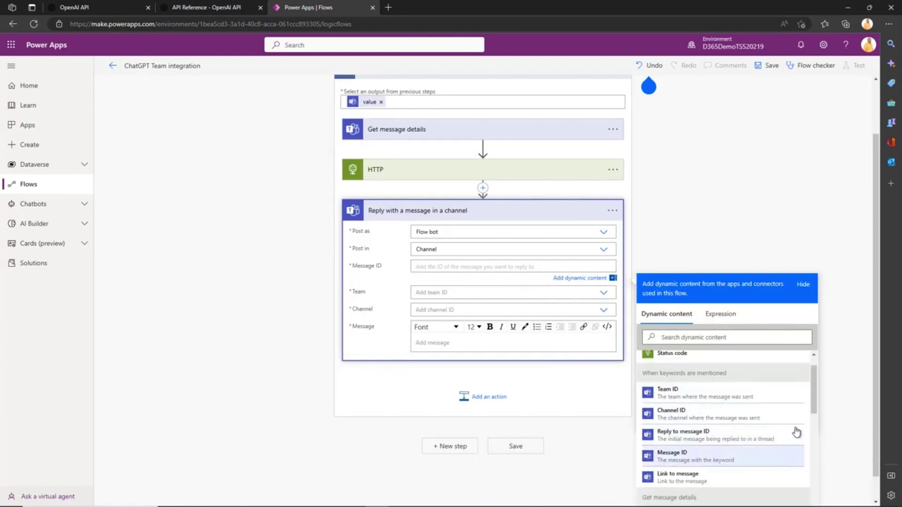
drag(814, 400, 826, 436)
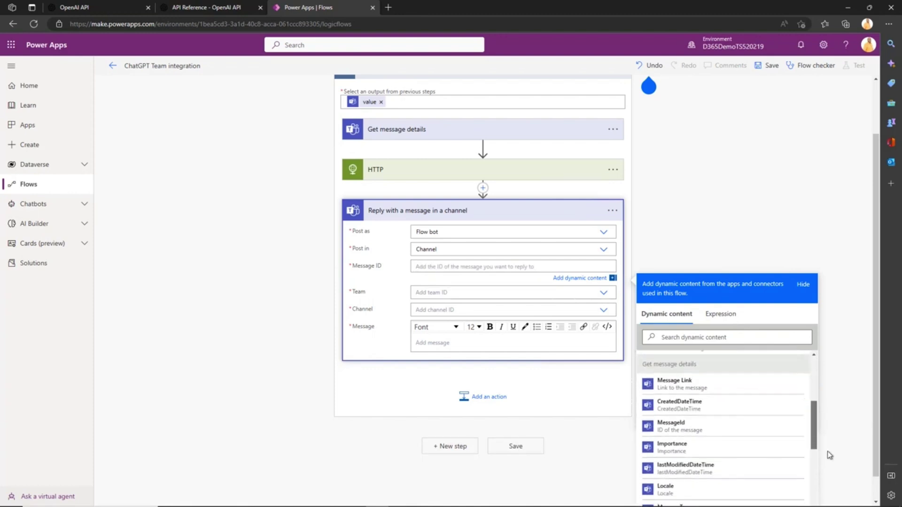
scroll(752, 465, down, 6)
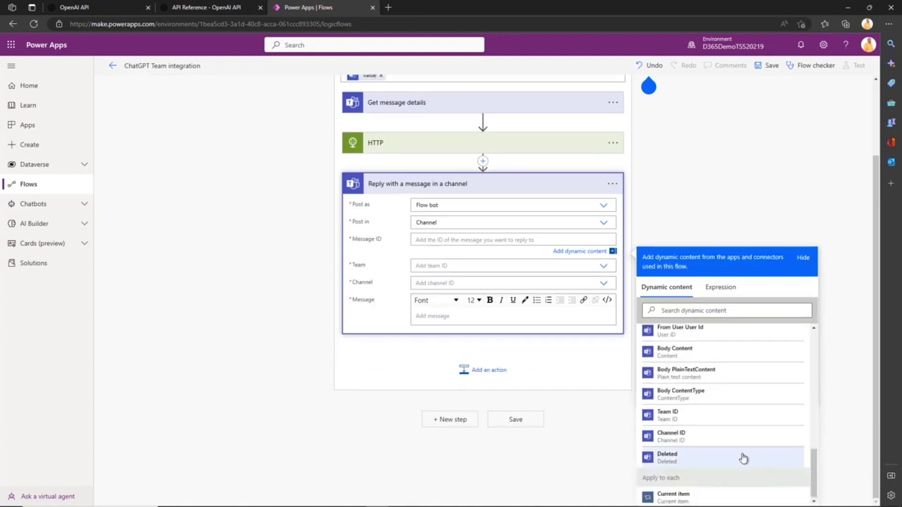
scroll(735, 458, down, 1)
click(721, 310)
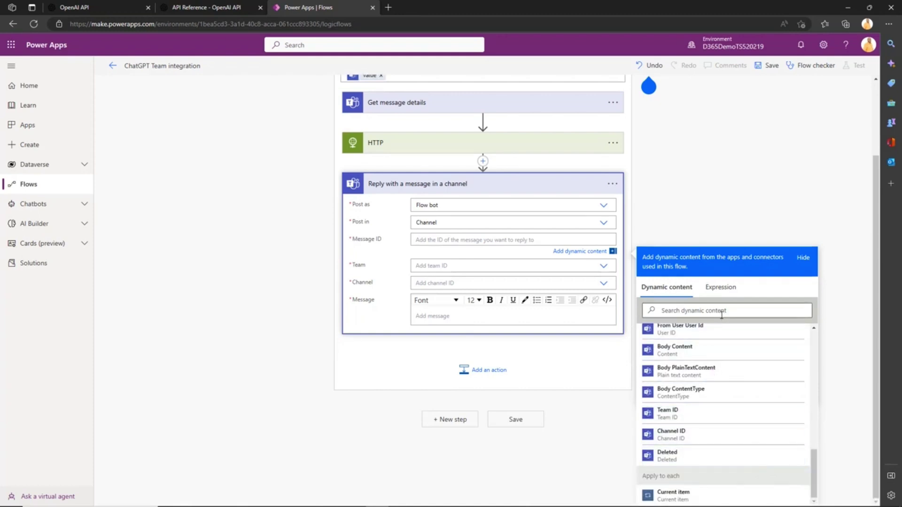
text(reply)
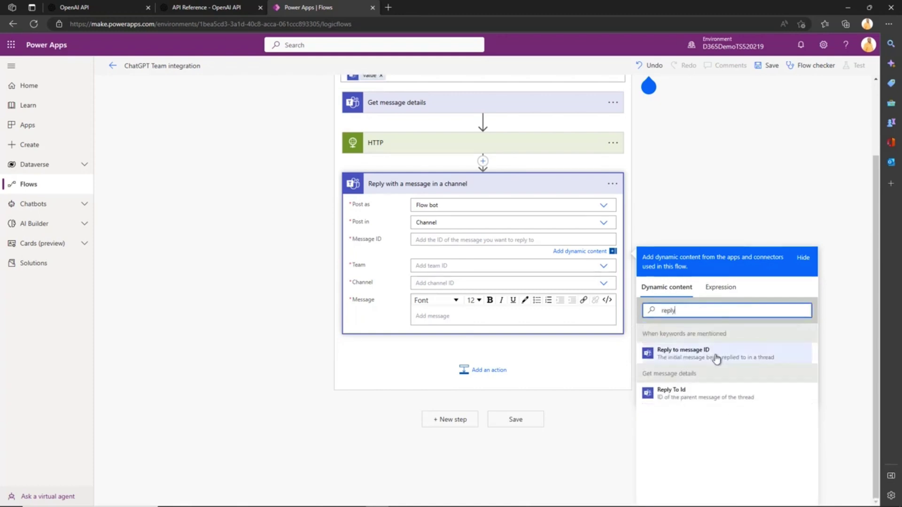
click(715, 355)
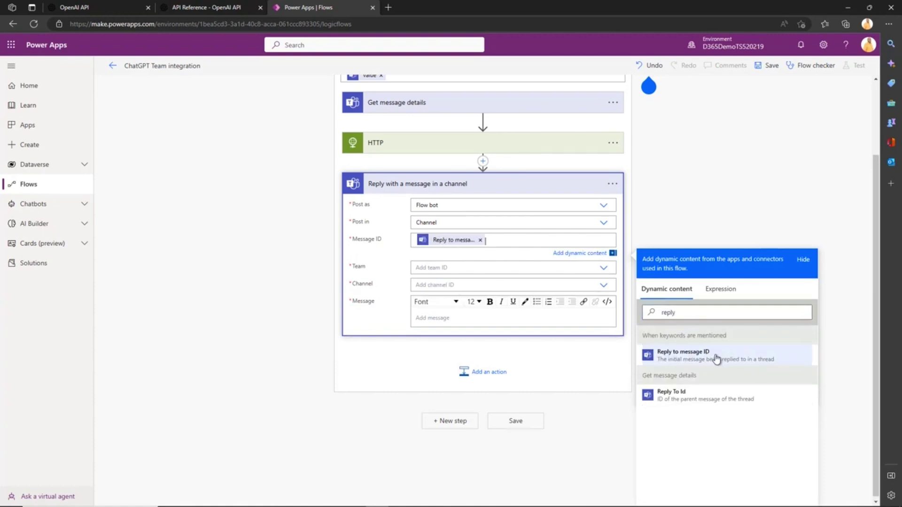
Step: Set the reply's team to Chat GPT and channel to General, then select the Message box
click(496, 269)
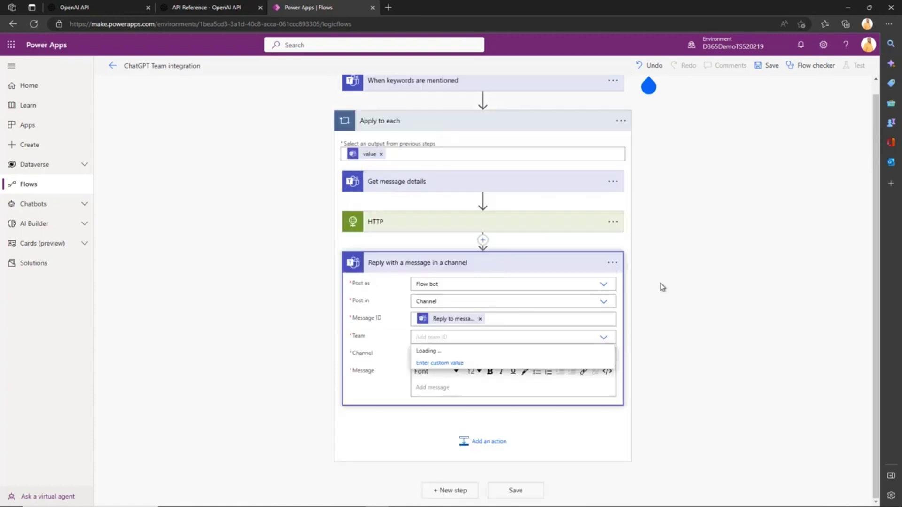
click(604, 338)
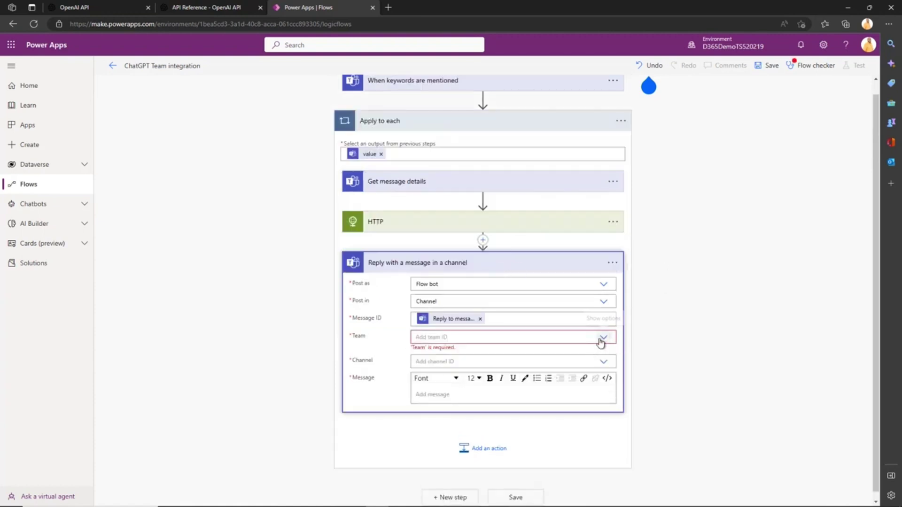
click(602, 338)
key(Return)
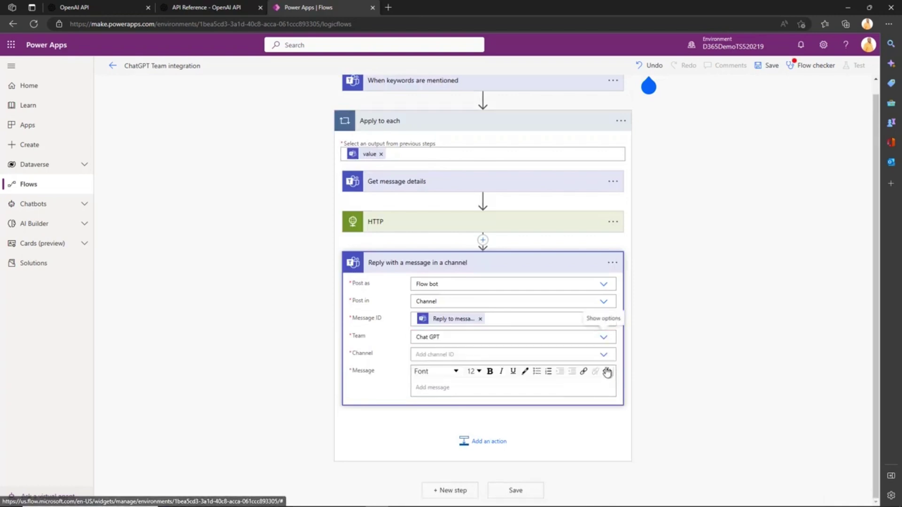
click(600, 358)
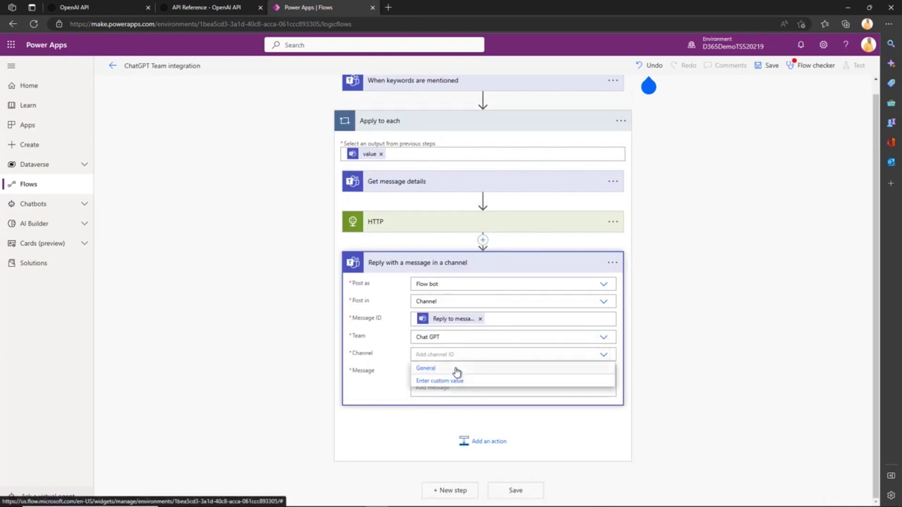
click(454, 369)
click(434, 387)
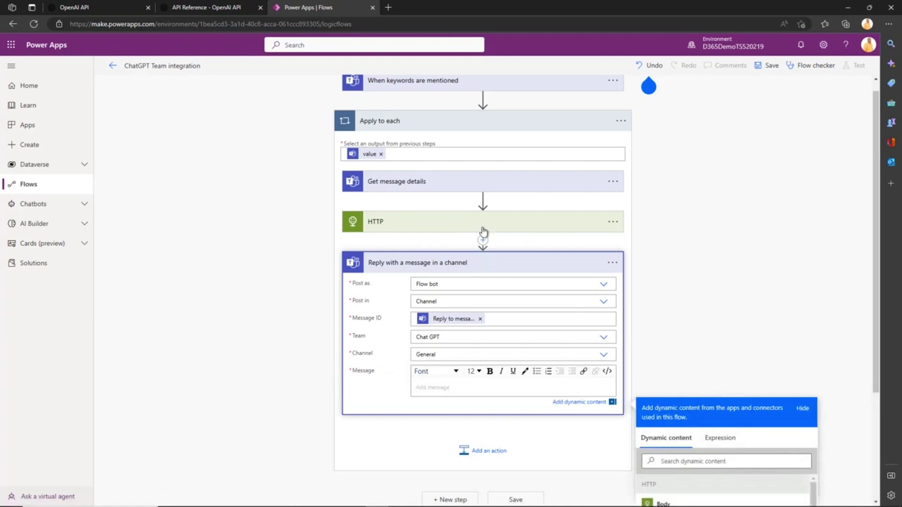
scroll(484, 233, down, 3)
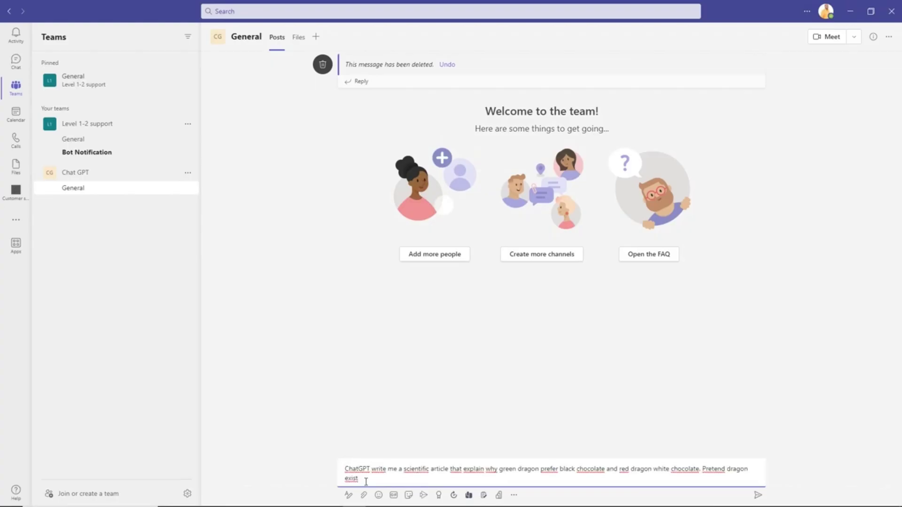
Step: Send the dragon prompt in General and expand the Power Automate reply's full article
key(Return)
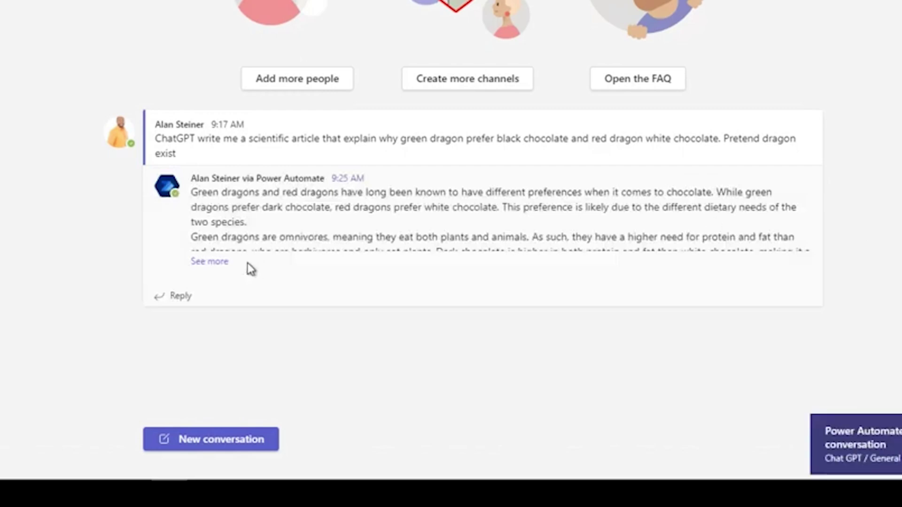
click(207, 262)
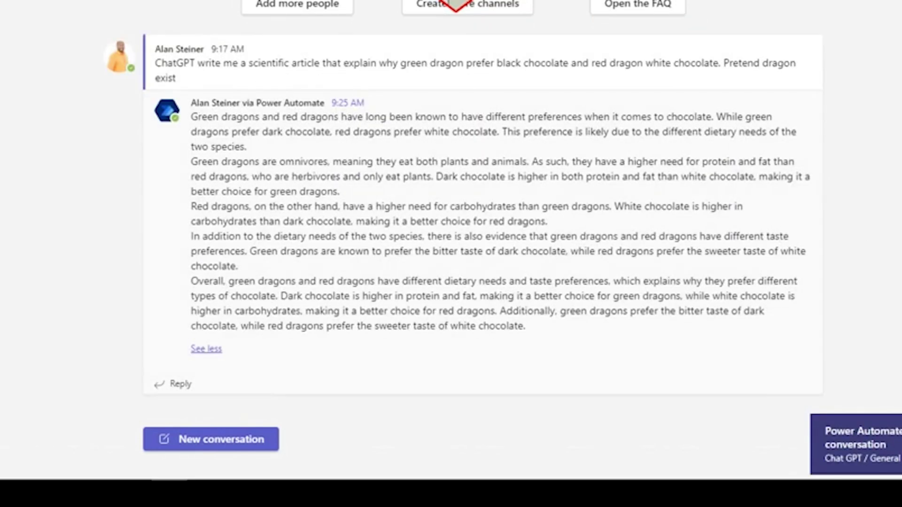